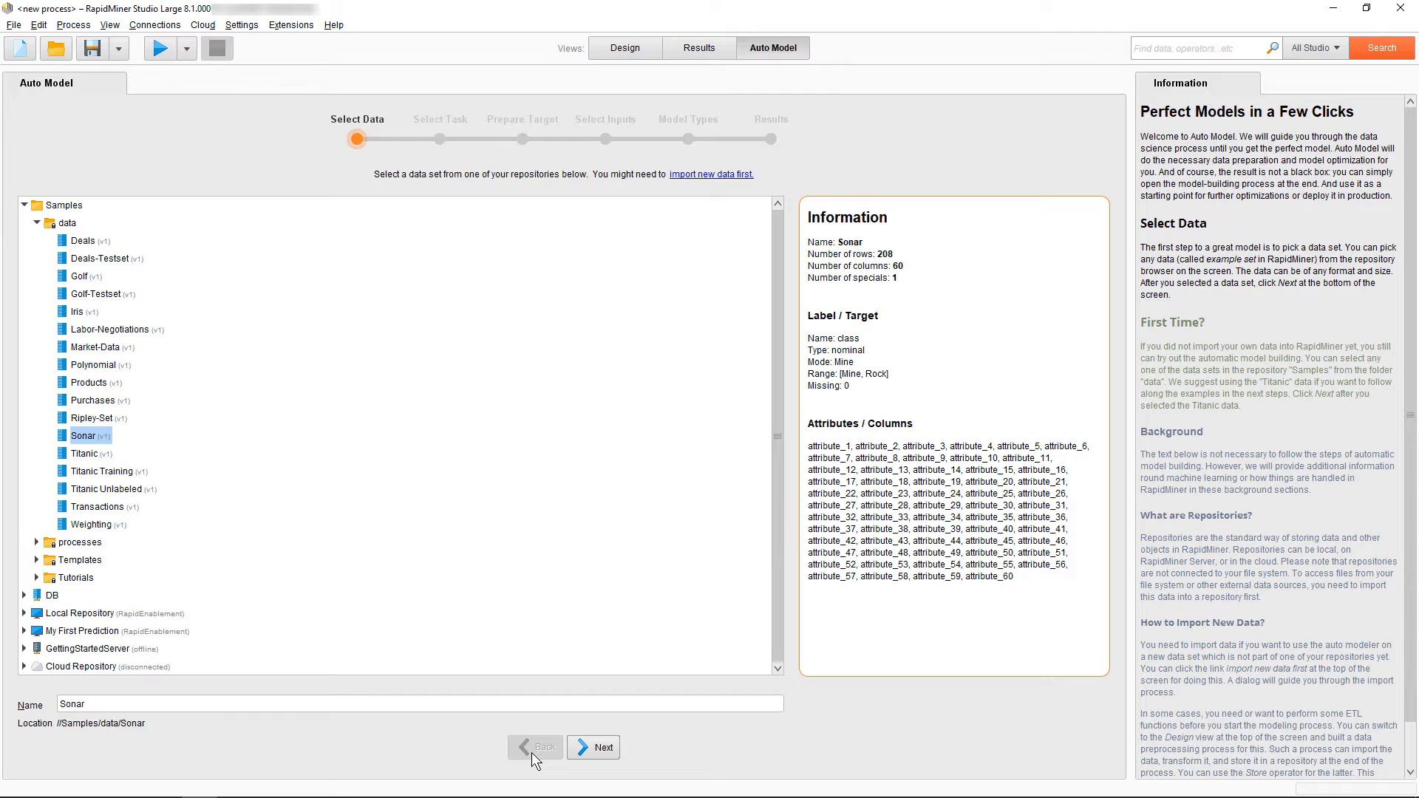
Choose the Clusters task for the Sonar data set and proceed to the input selection
left_click(586, 748)
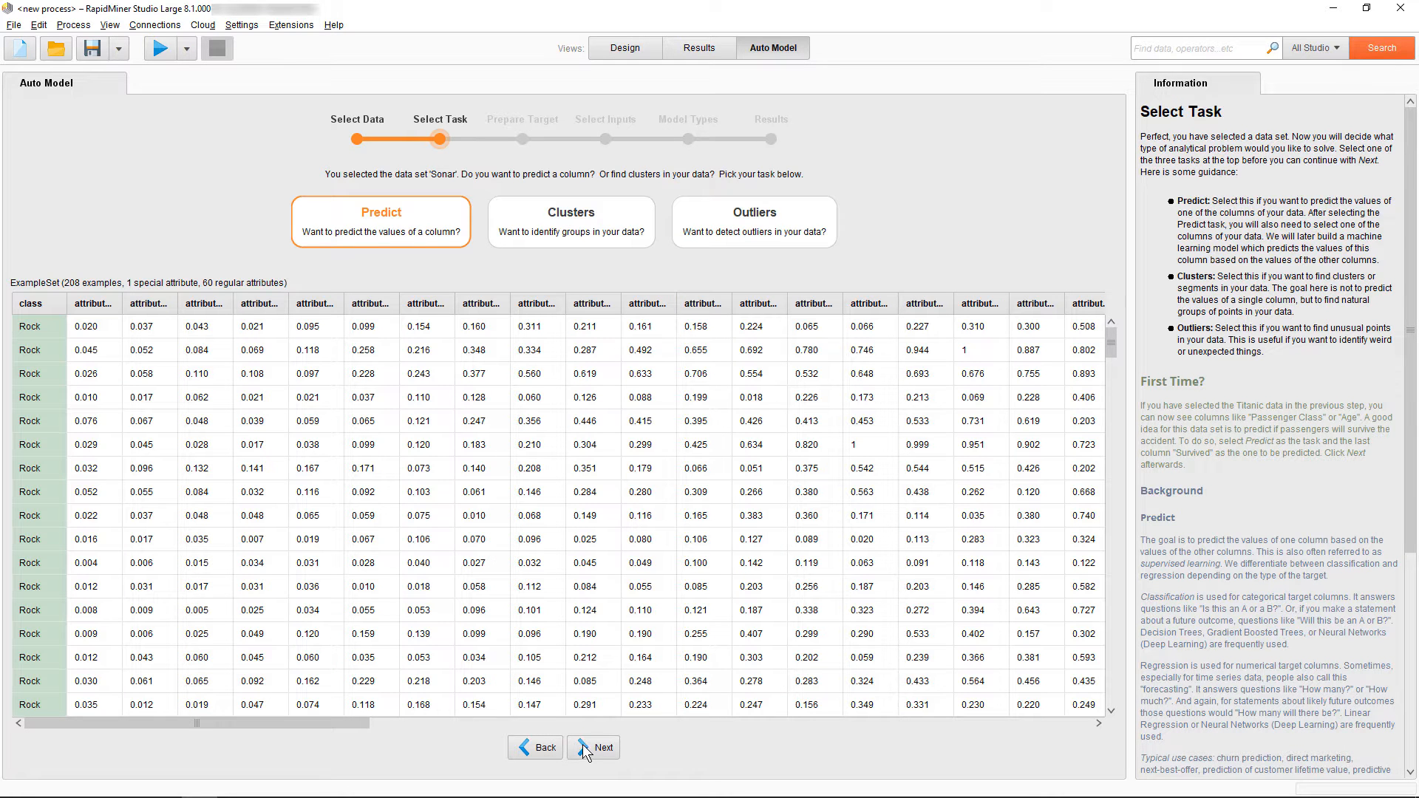
left_click(562, 233)
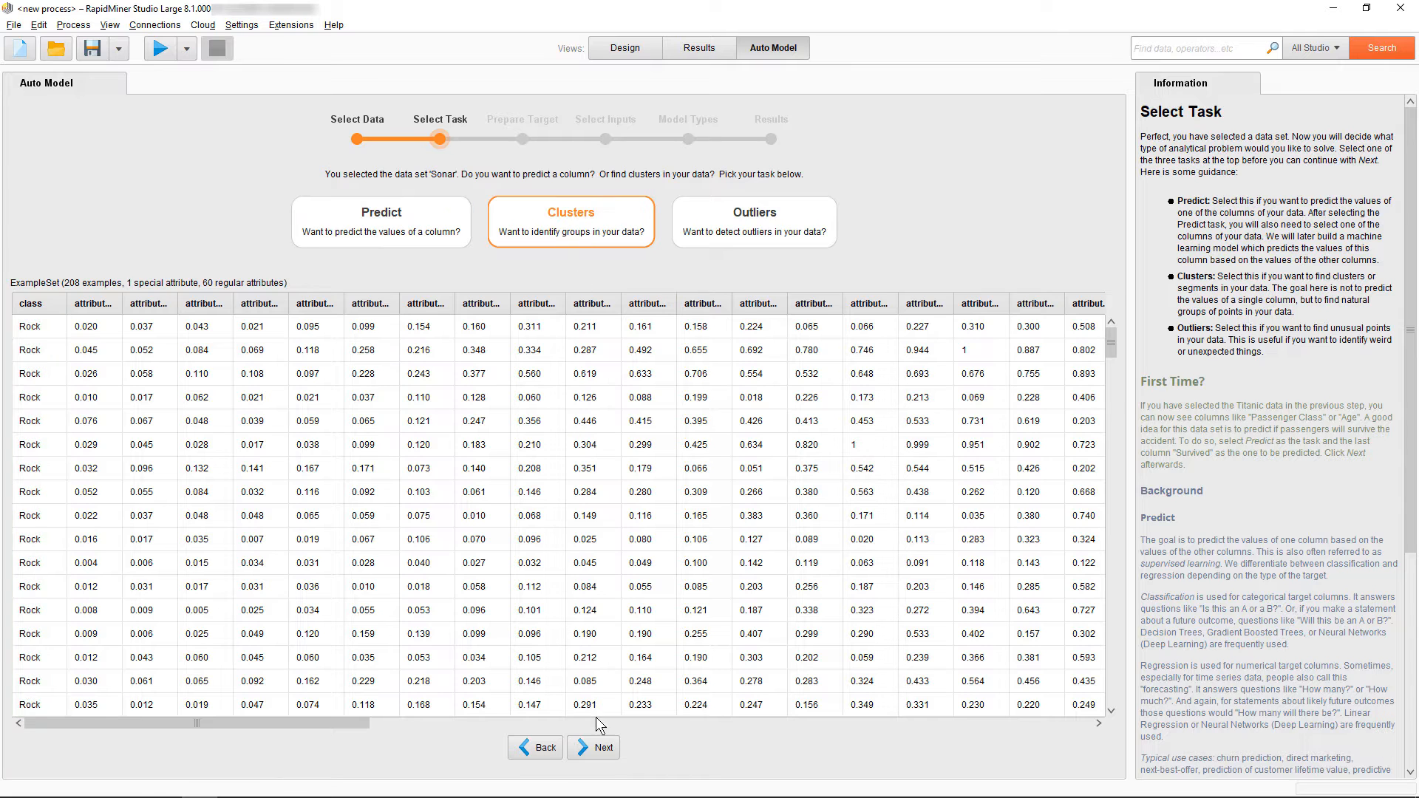
left_click(605, 749)
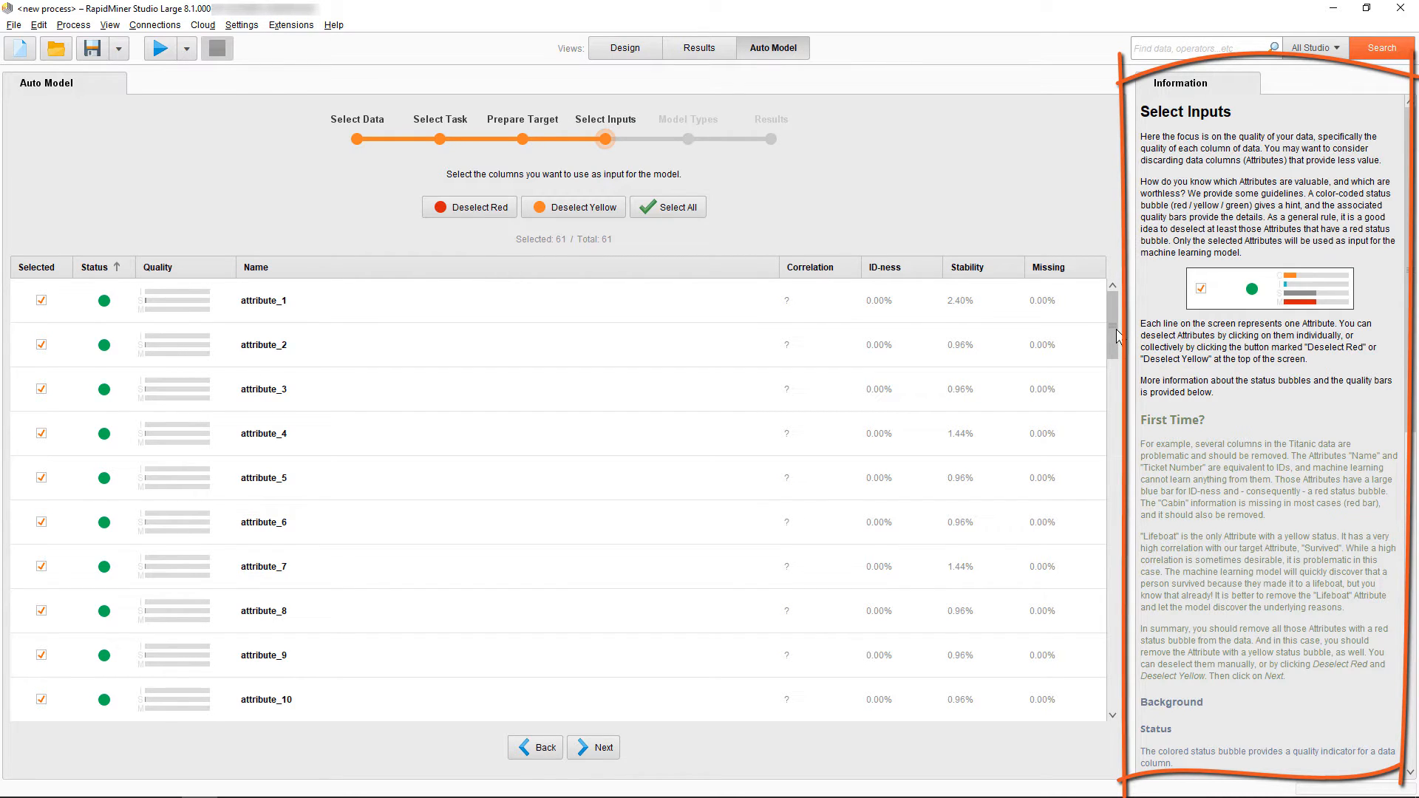
Exclude the class column from the clustering inputs and continue to the model types
left_click_drag(1117, 337, 1116, 728)
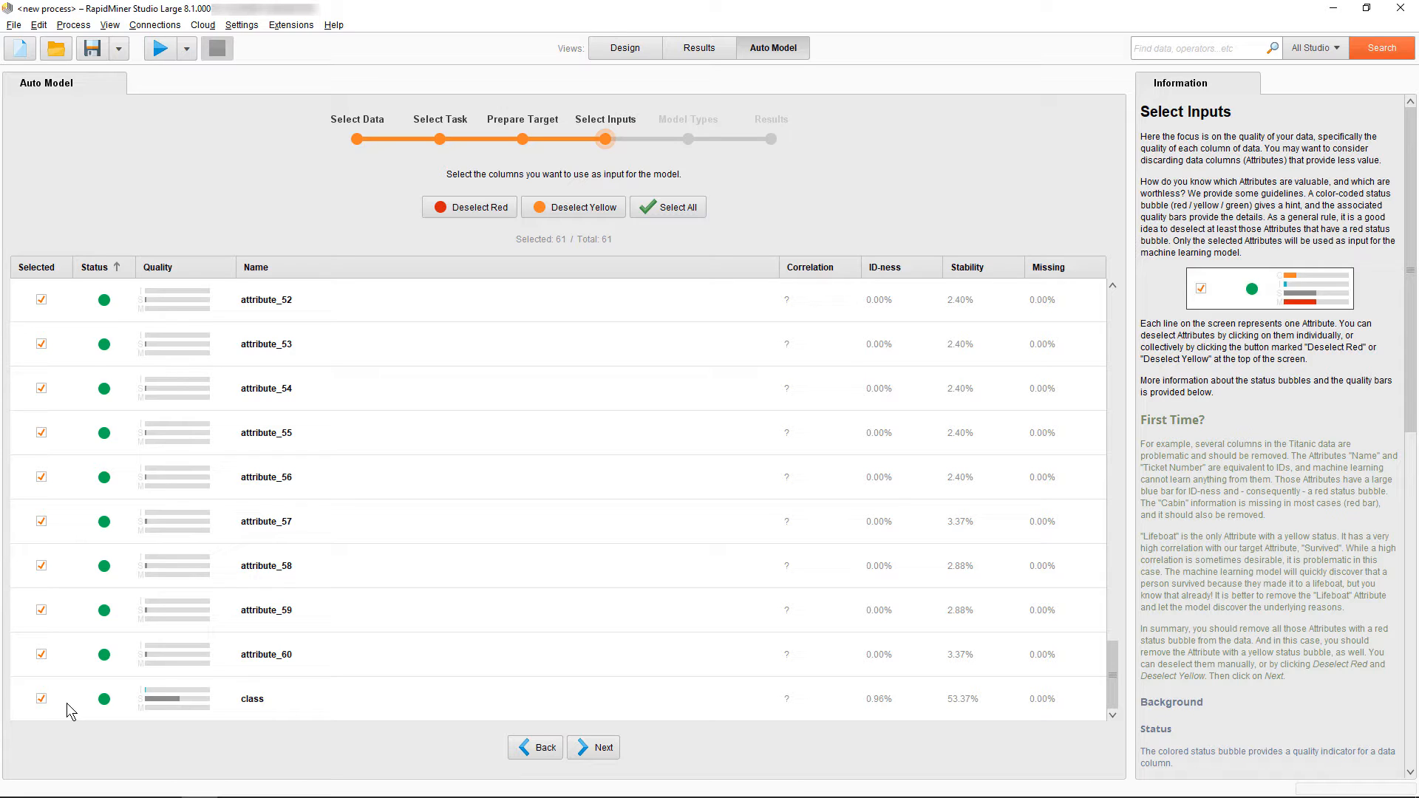
left_click(42, 697)
left_click(591, 752)
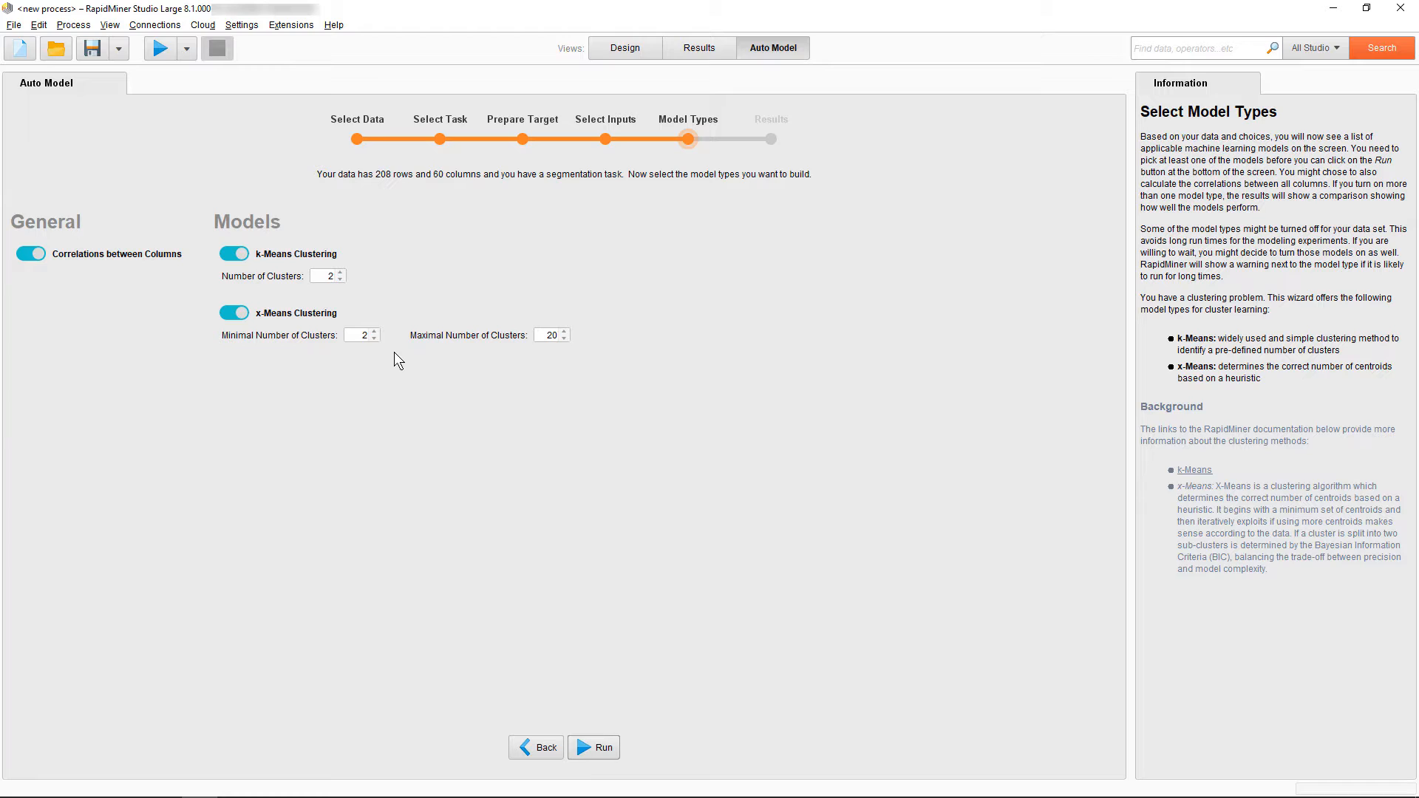
Set the number of k-Means clusters to 3 and run both clustering models
left_click(339, 273)
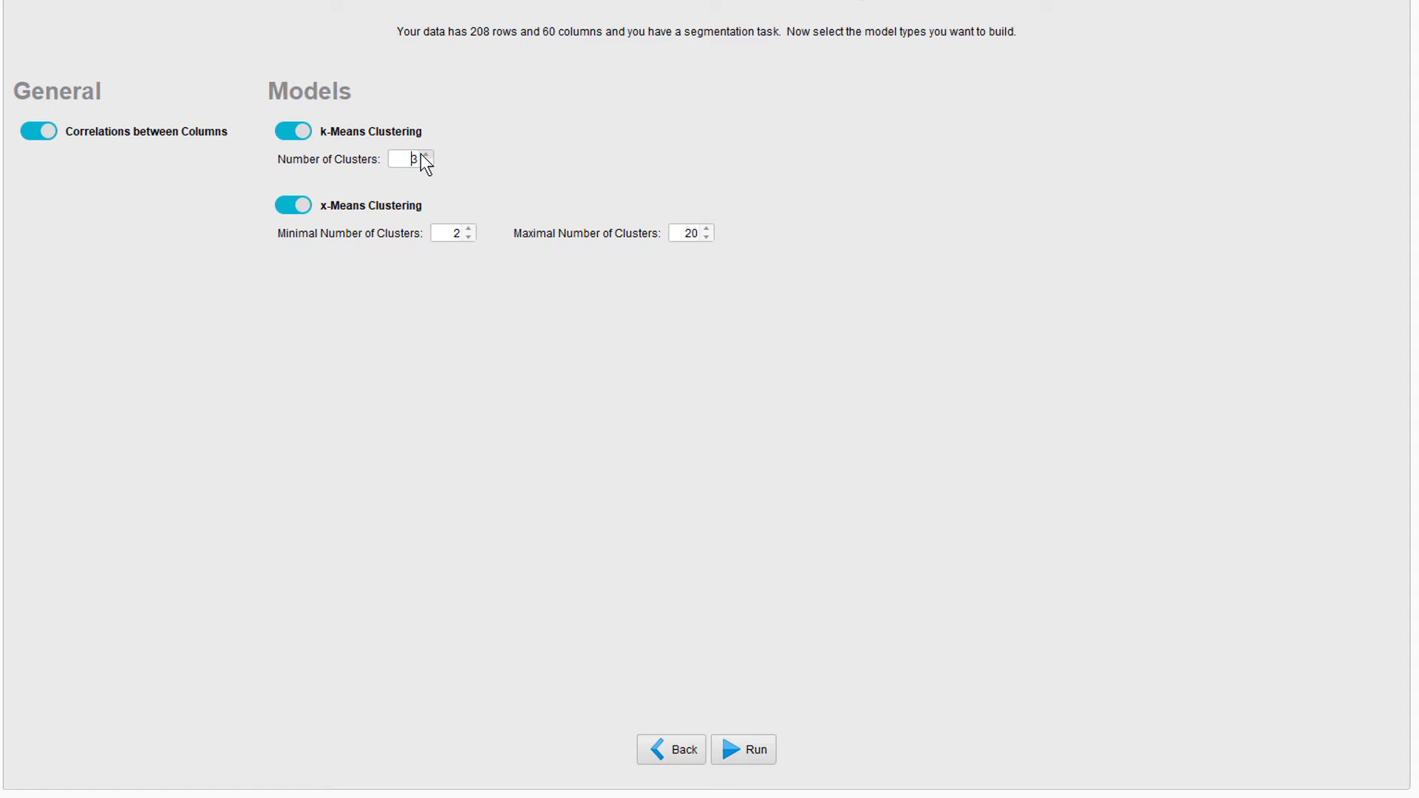
left_click(772, 751)
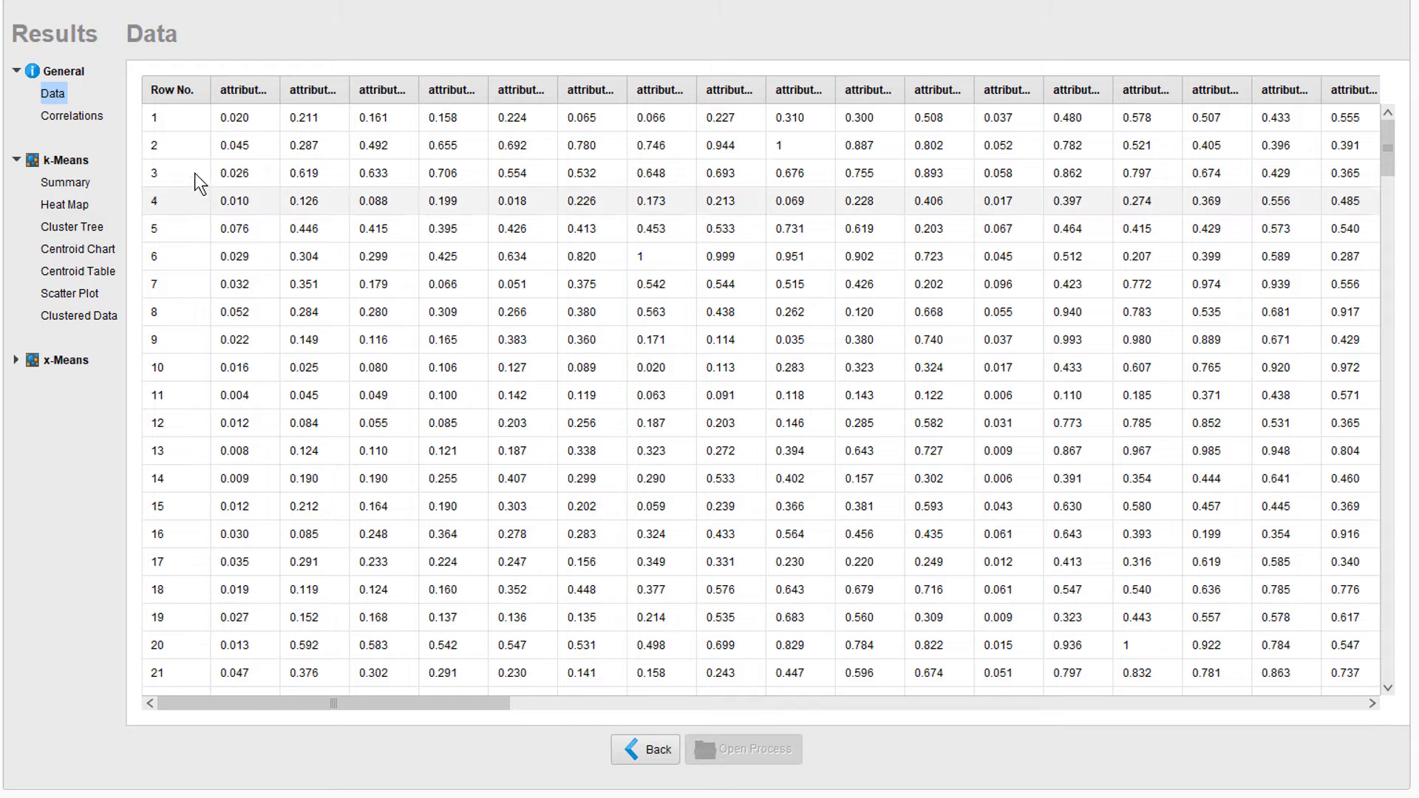
Review the column correlations, the k-Means summary and the k-Means heat map
left_click(84, 115)
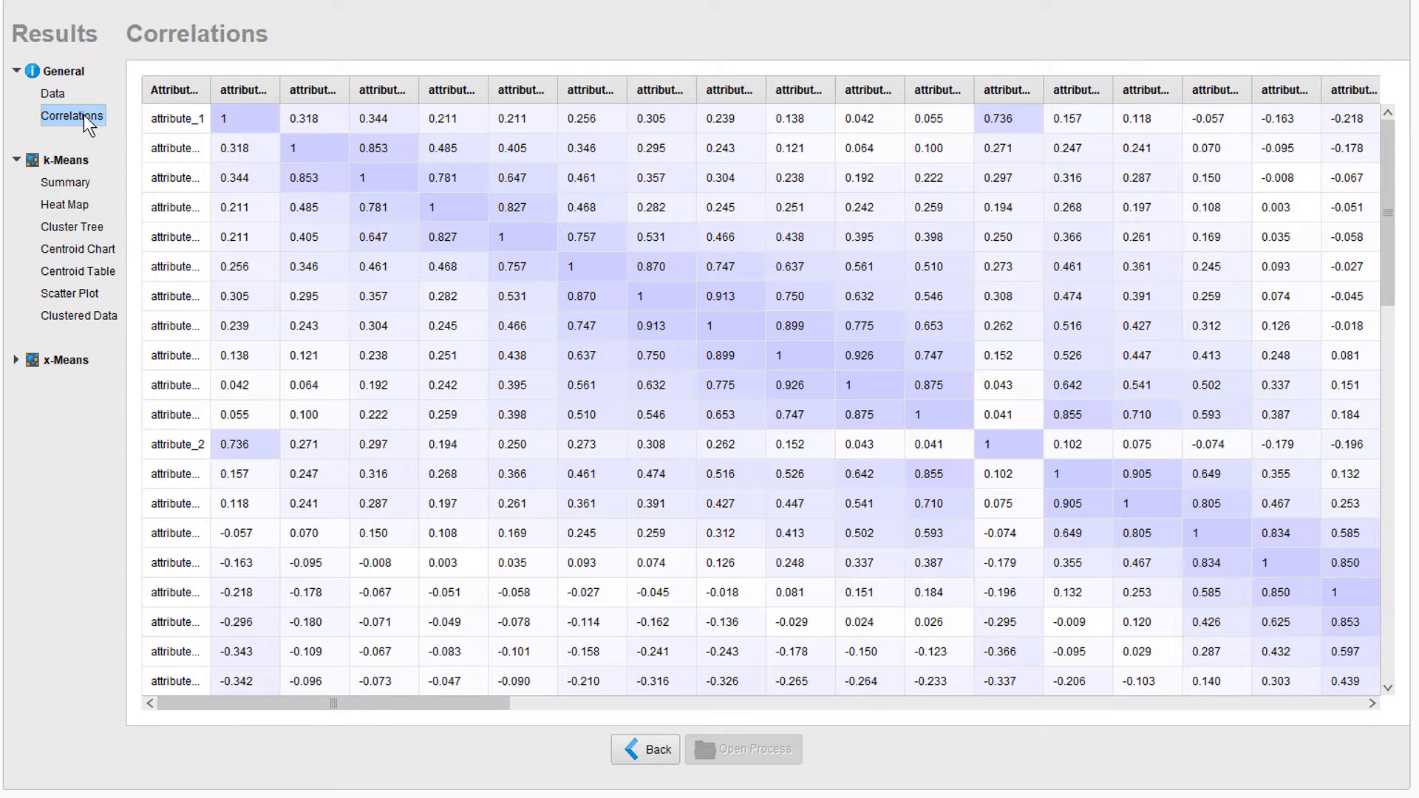
left_click(72, 186)
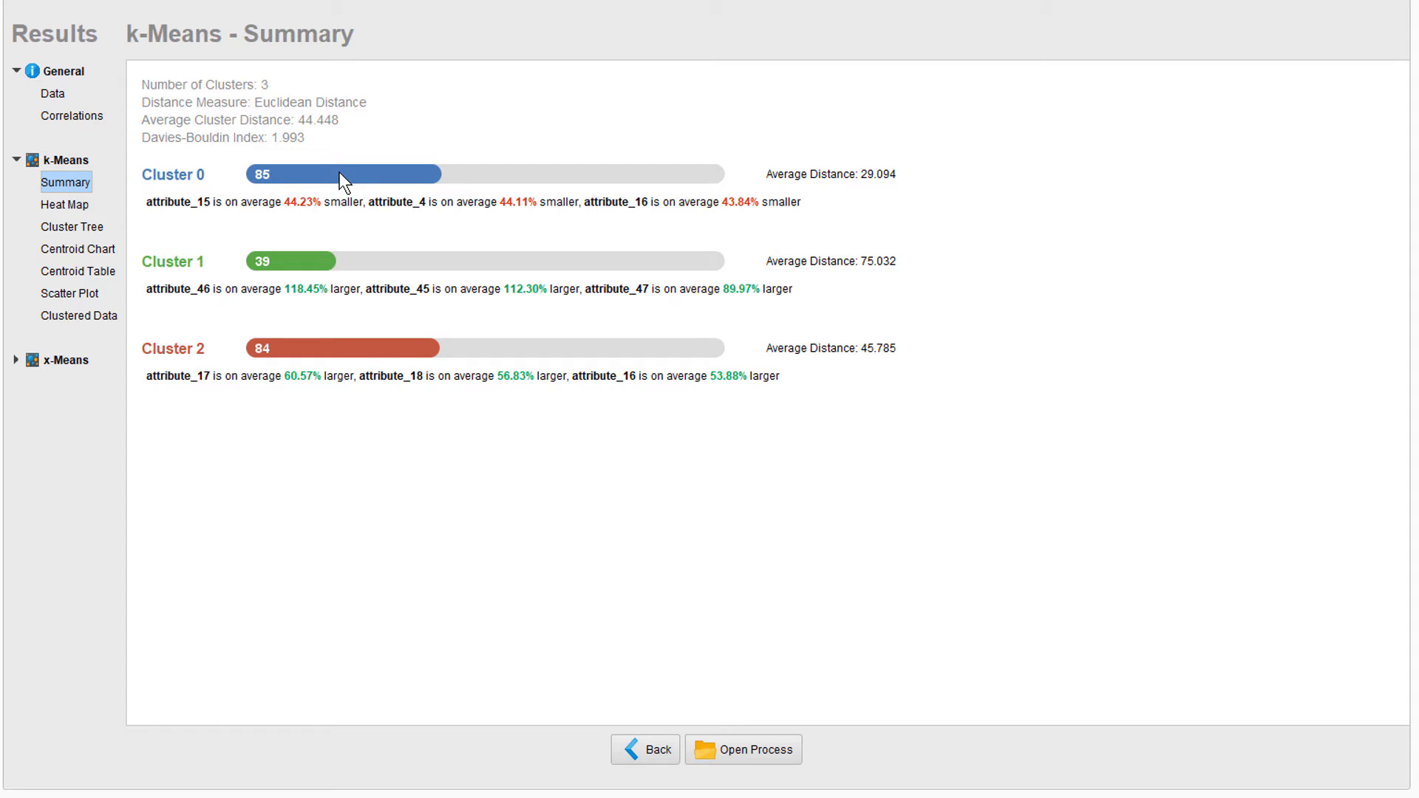
mouse_move(339, 172)
left_click(68, 207)
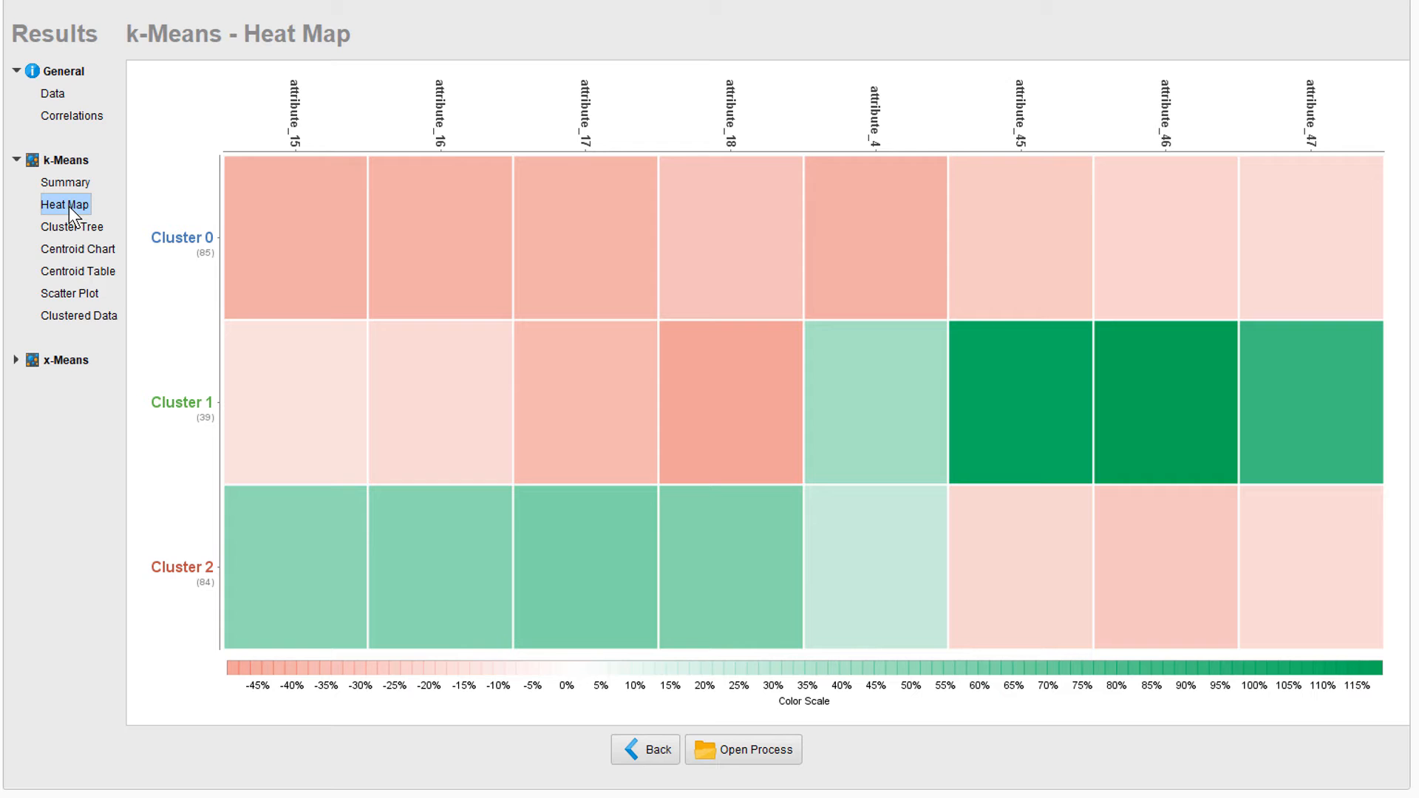
Examine the k-Means cluster tree, tracing the decision paths to several cluster_0, cluster_1 and cluster_2 leaves
left_click(73, 227)
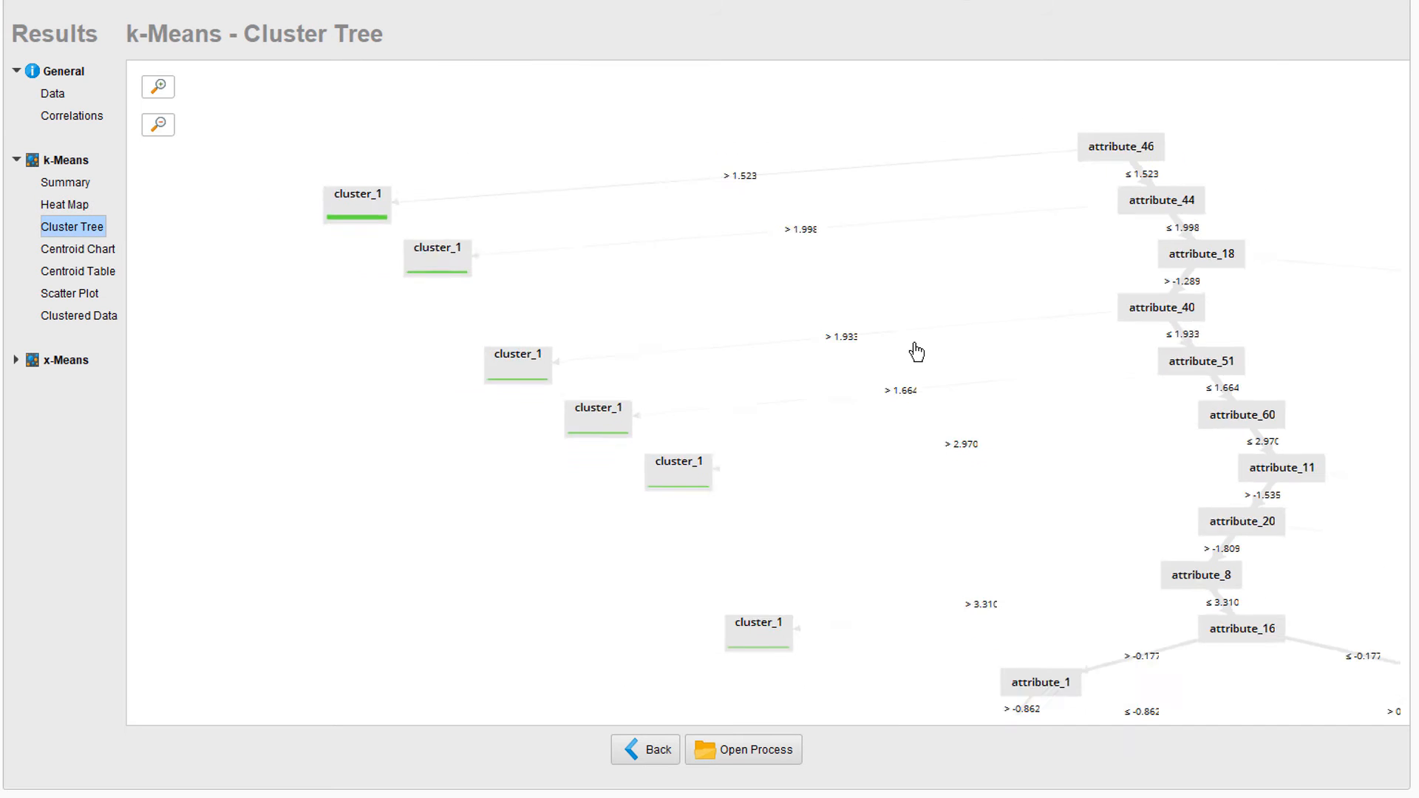
scroll(916, 353, "down", 3)
left_click_drag(928, 387, 621, 230)
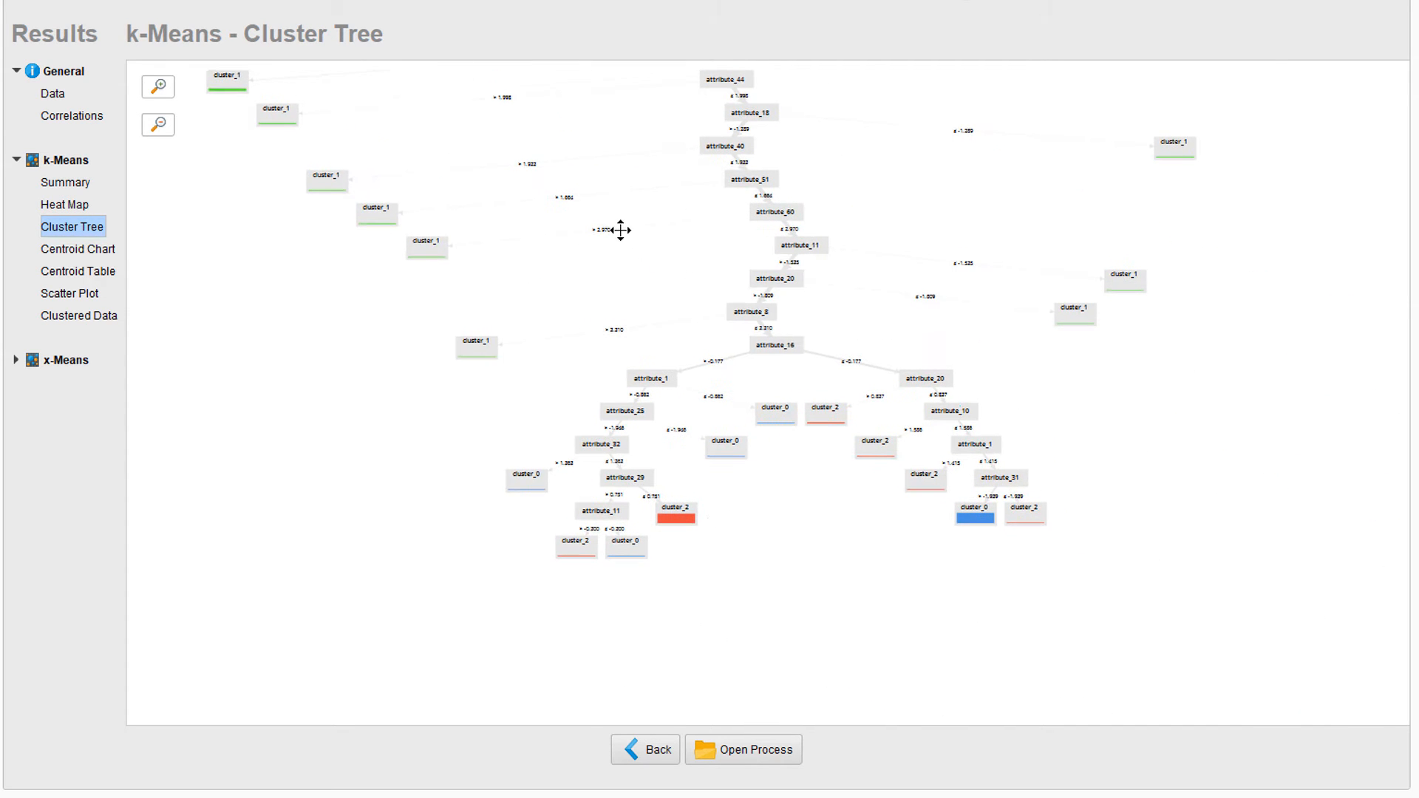
left_click(676, 519)
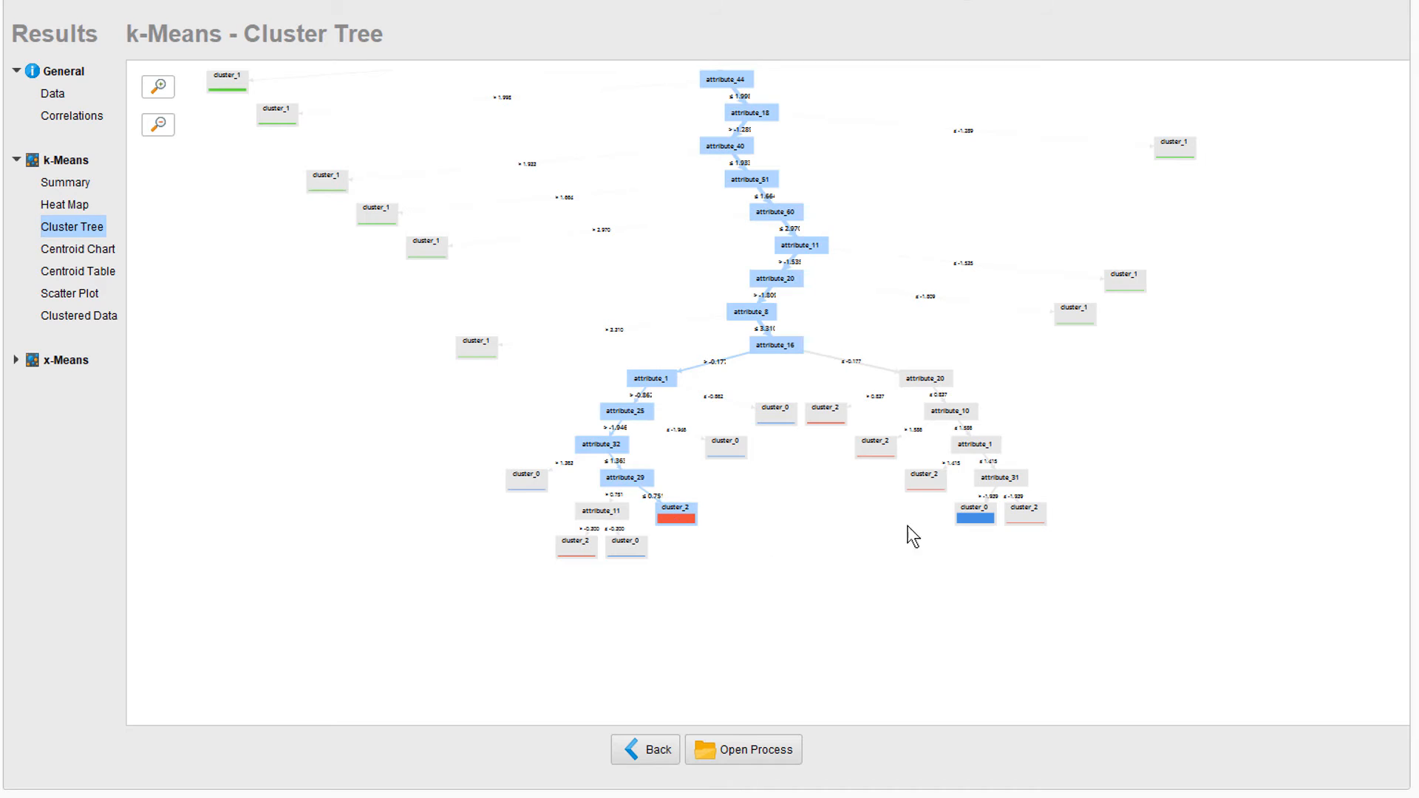
left_click(975, 516)
left_click(674, 520)
left_click(477, 347)
left_click(437, 258)
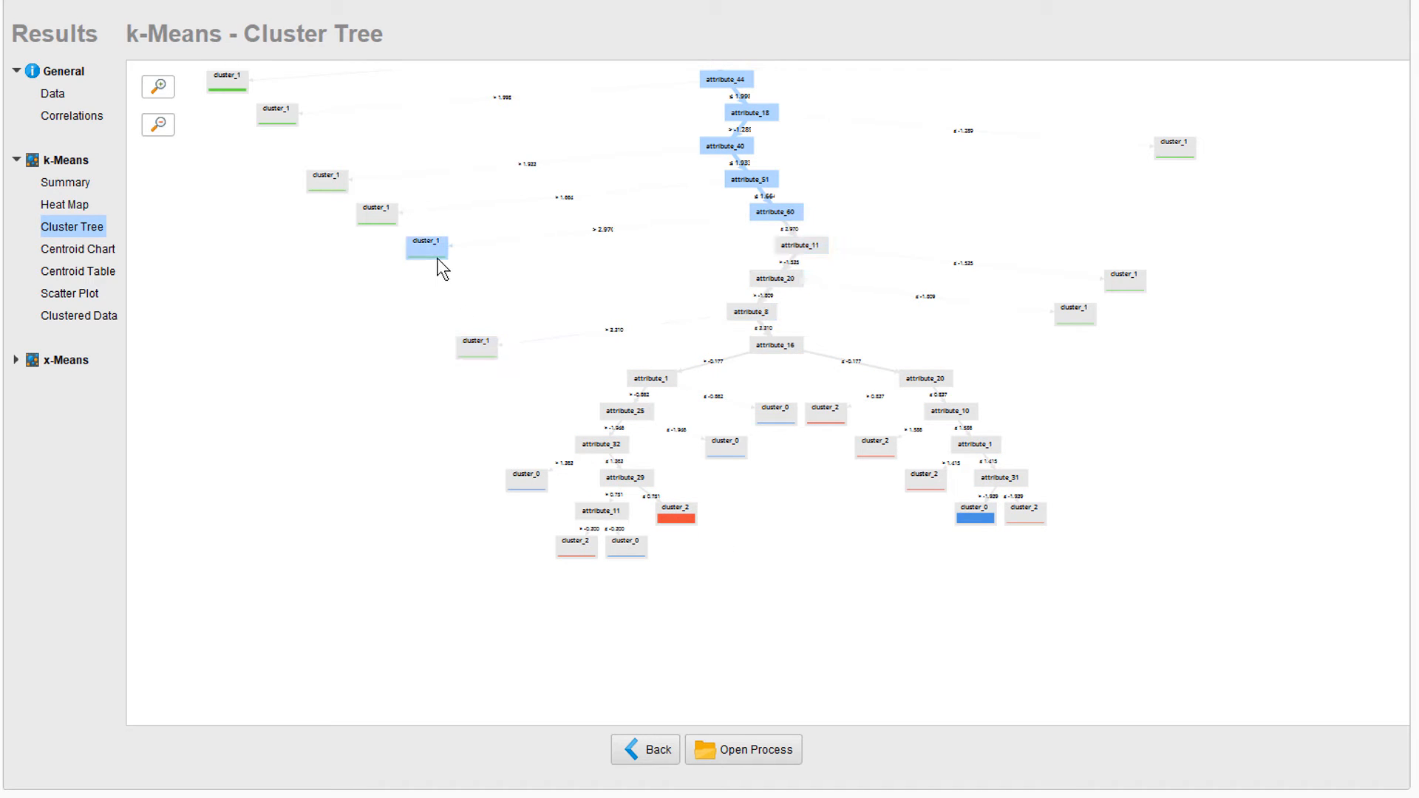
left_click(383, 210)
left_click(278, 116)
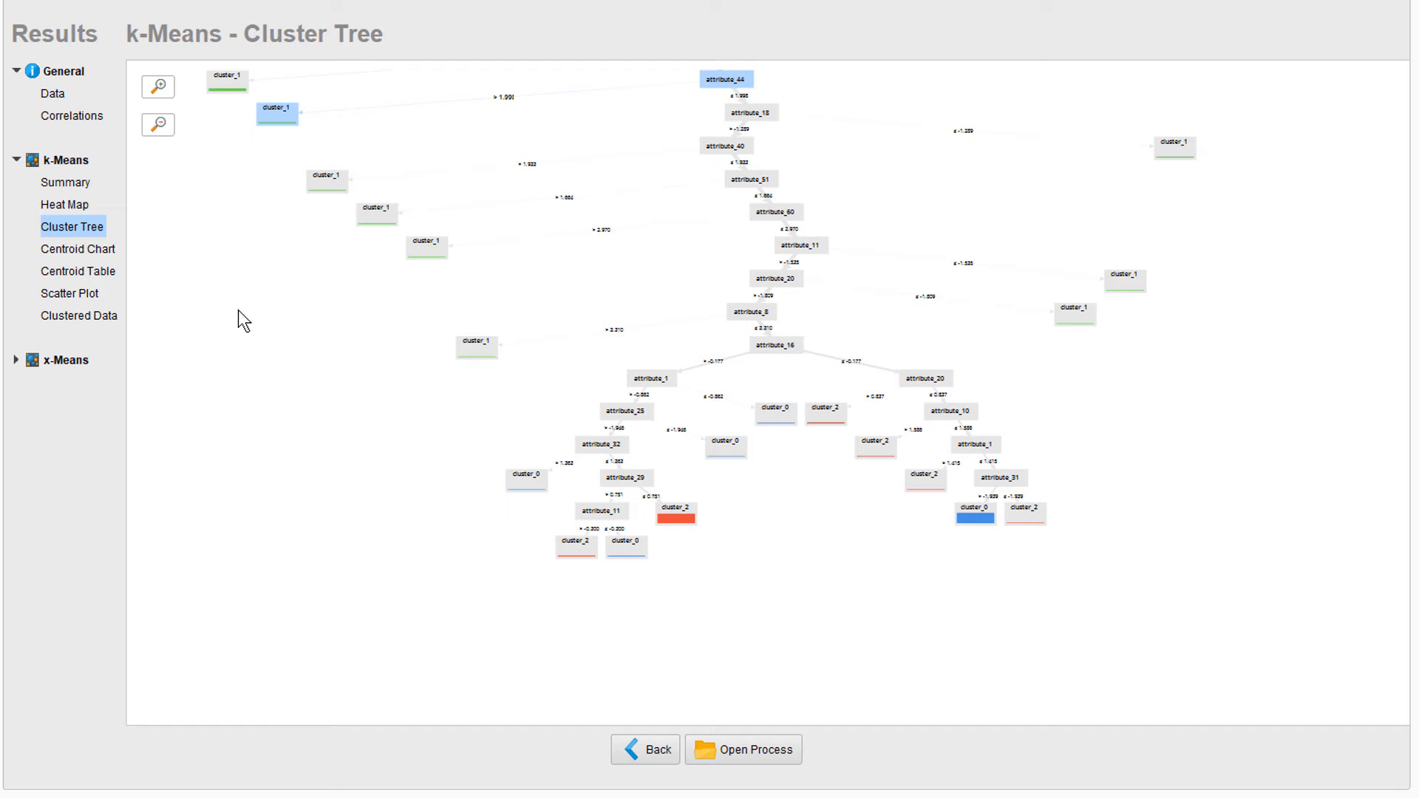
Review the x-Means centroid chart, centroid table, scatter plot focused on Cluster 3, and clustered data
left_click(16, 360)
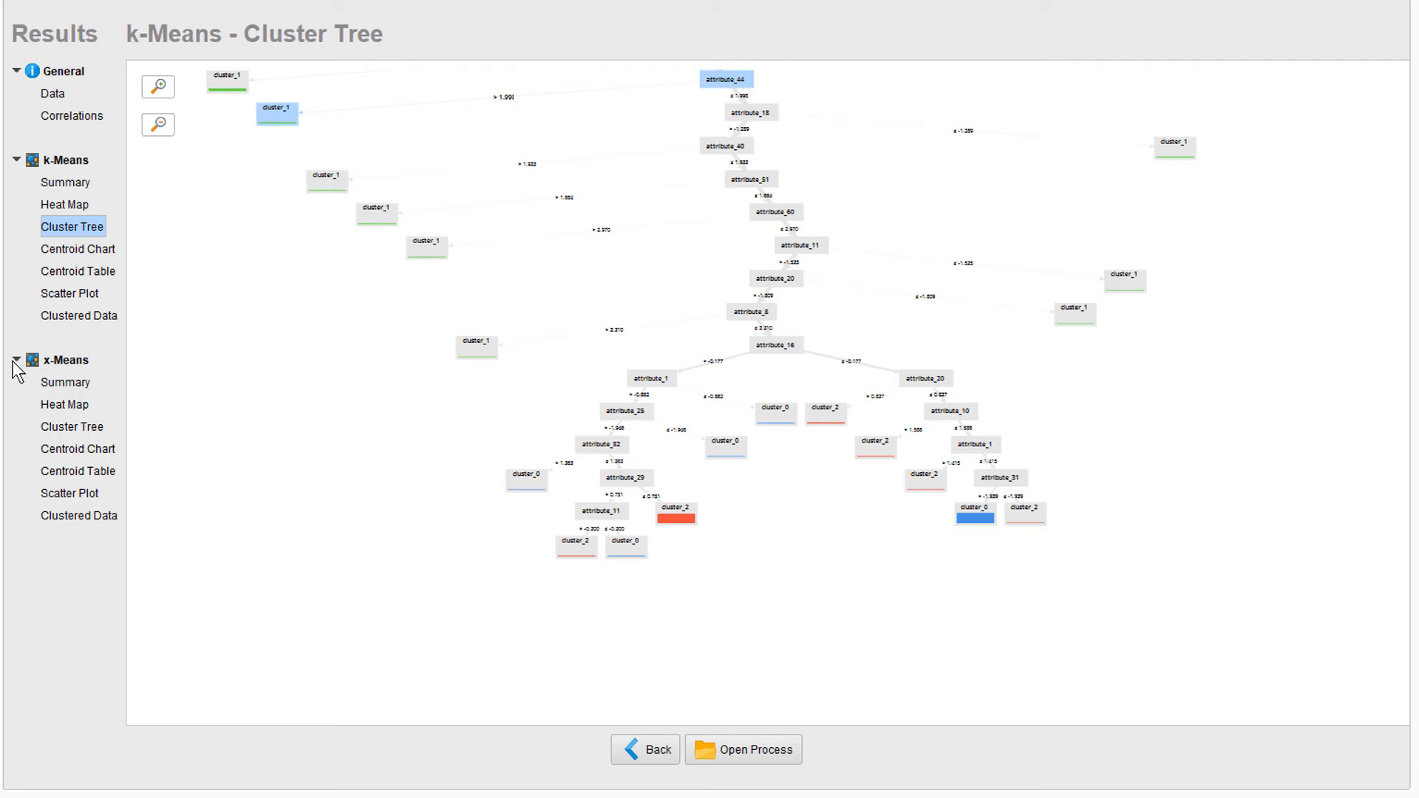
left_click(94, 450)
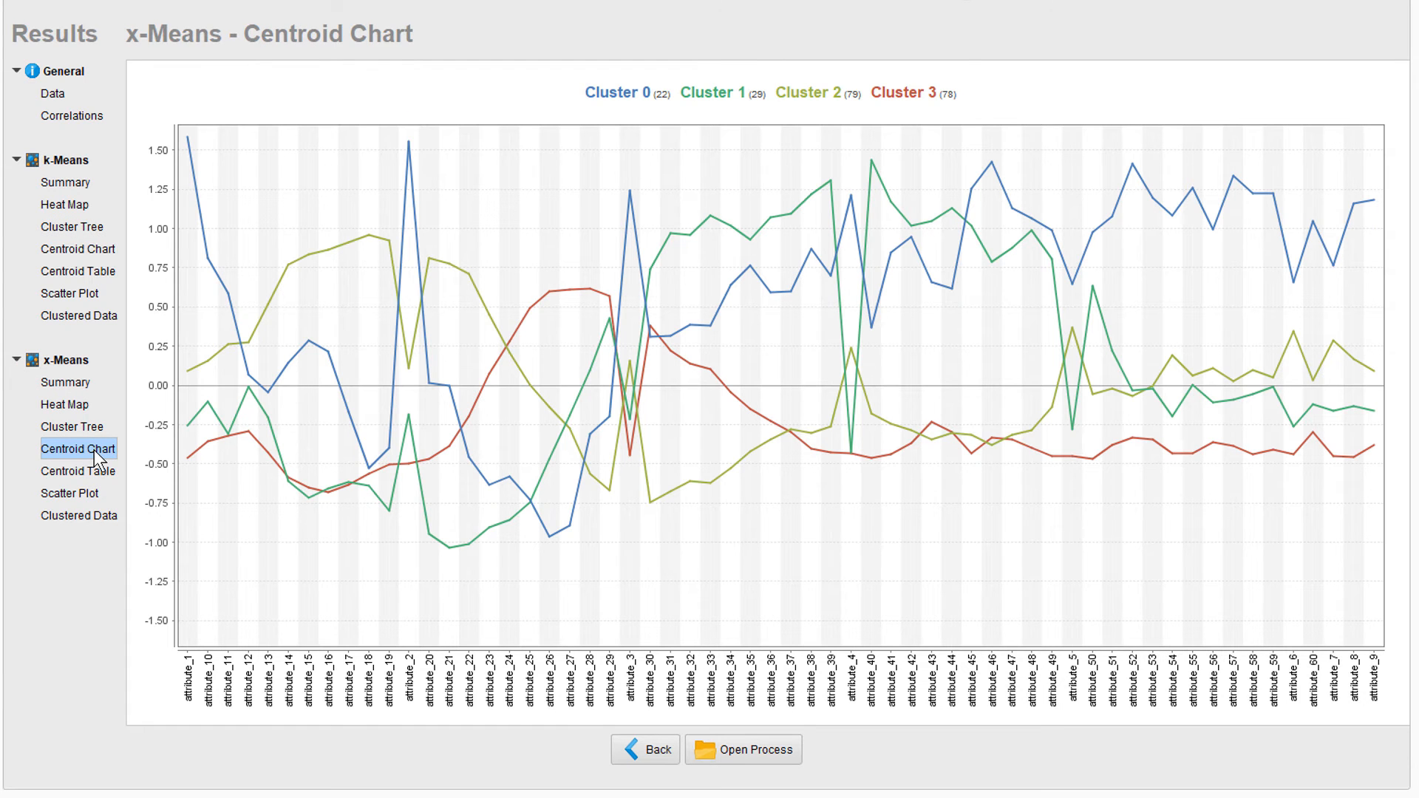
left_click(99, 467)
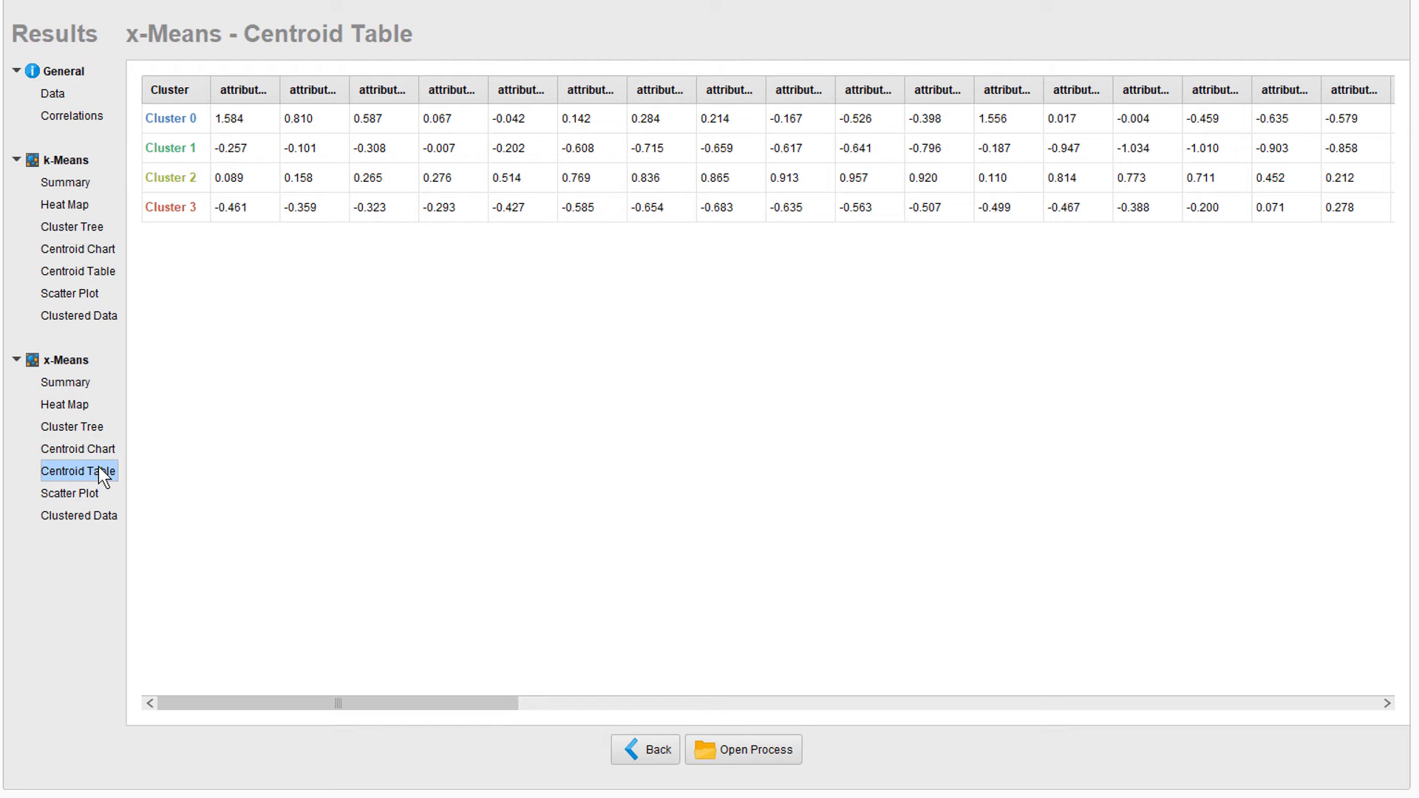
left_click(77, 494)
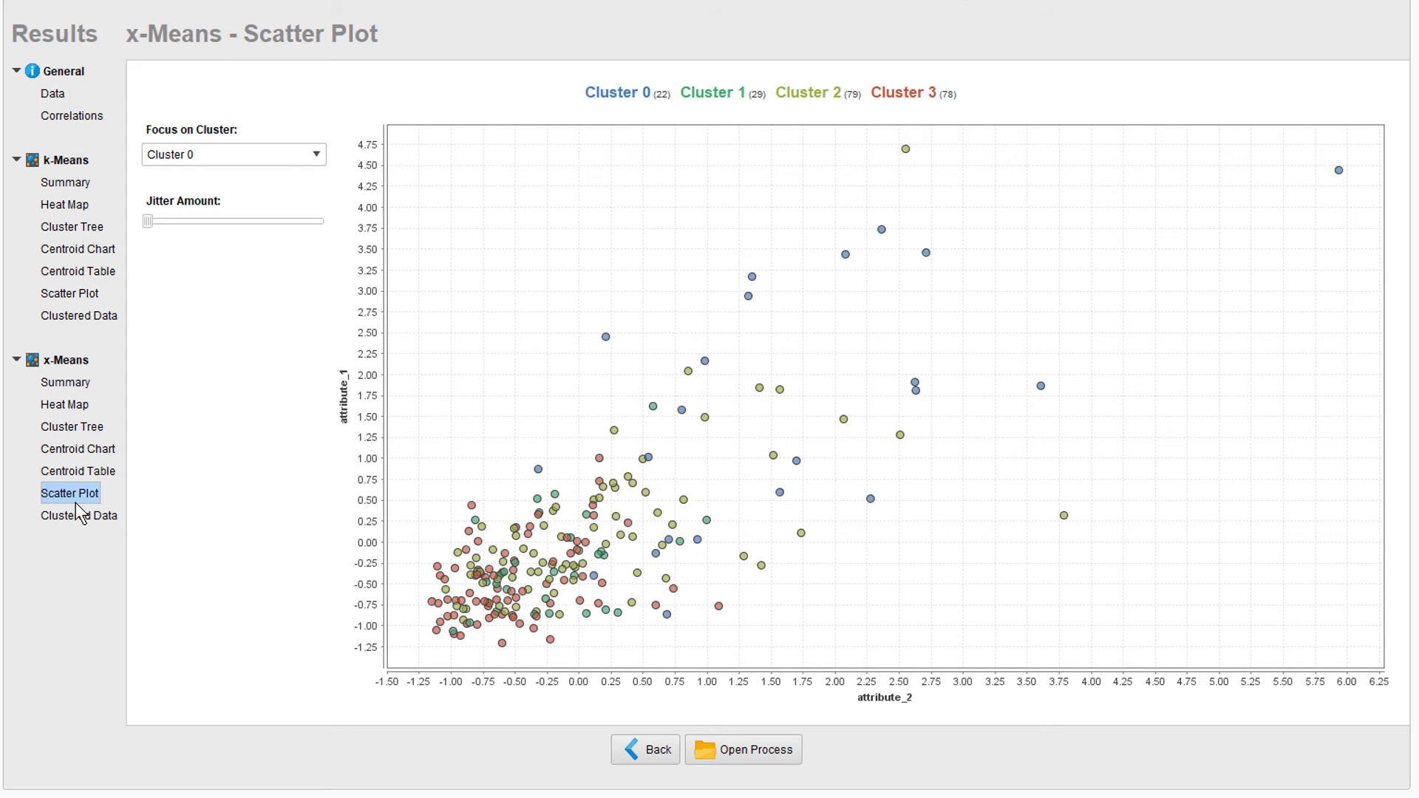
left_click(903, 90)
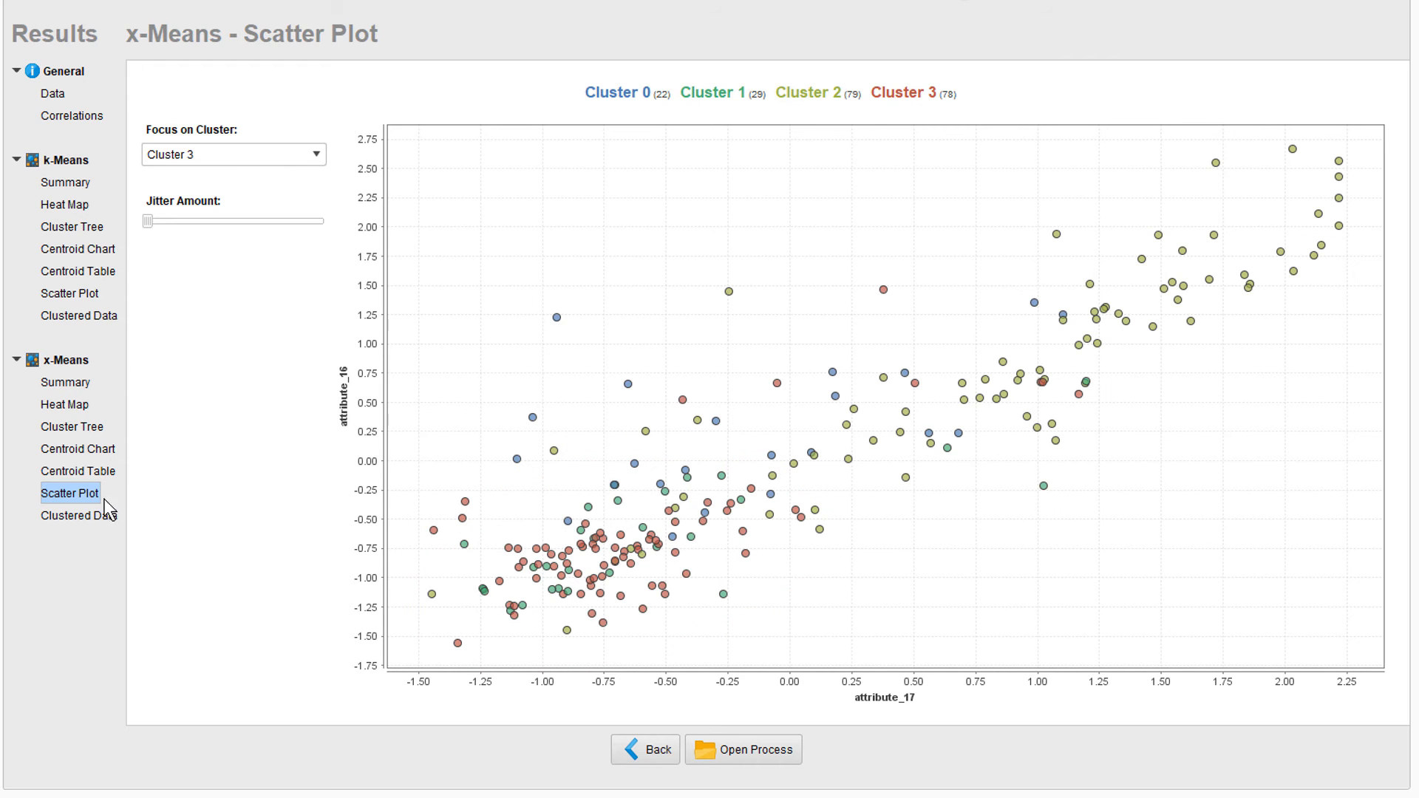
left_click(87, 516)
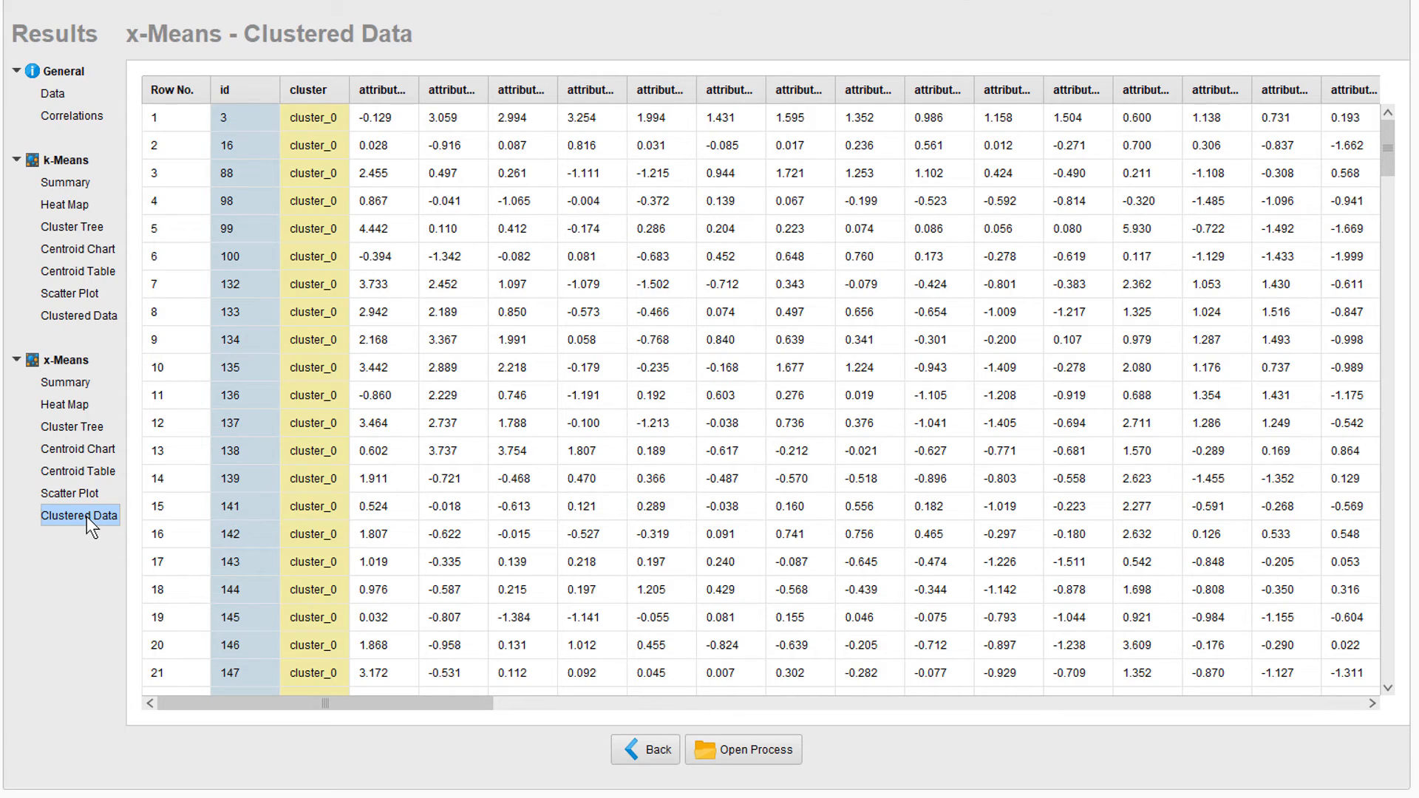
Return to the task selection, choose the Outliers task and proceed to the input selection
left_click(641, 754)
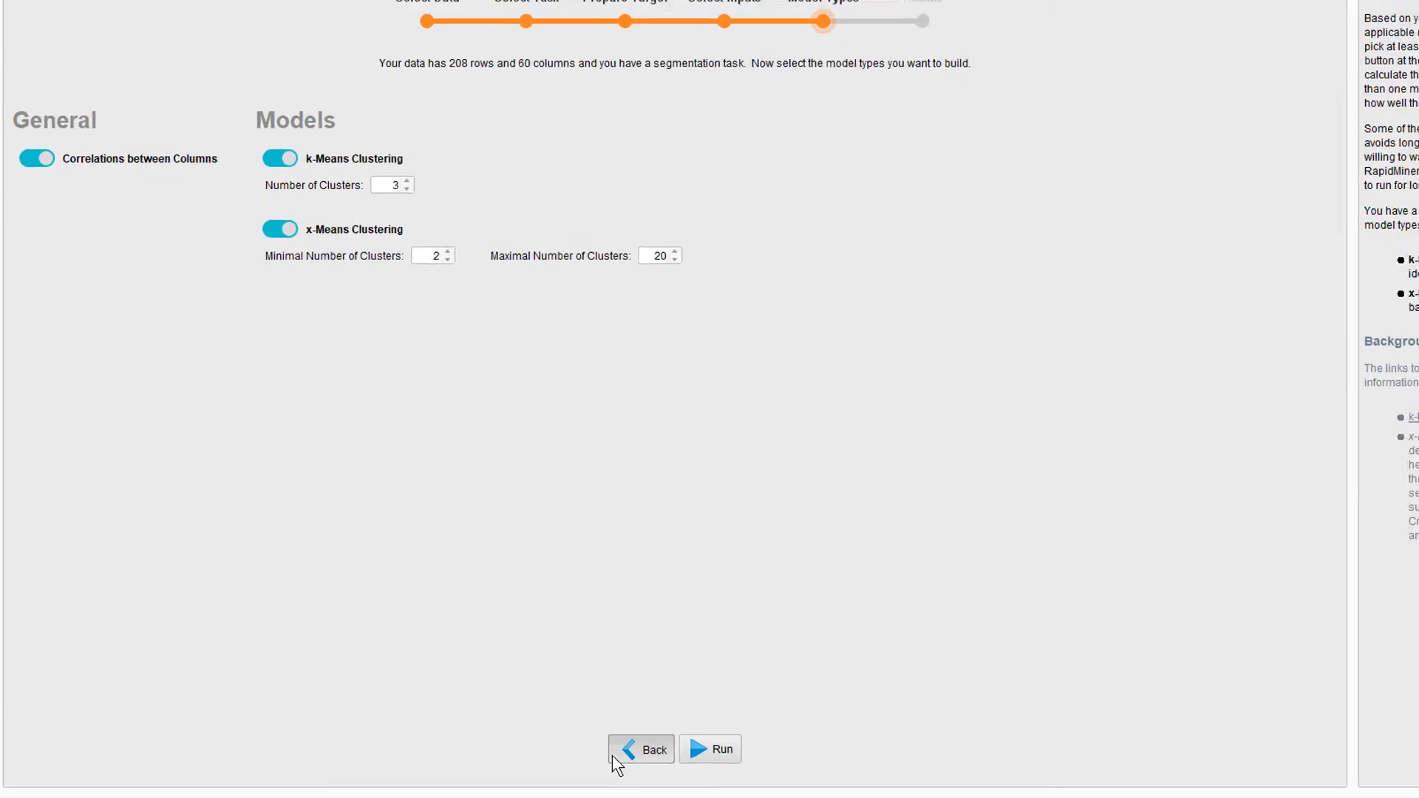
left_click(613, 756)
left_click(613, 756)
left_click(756, 234)
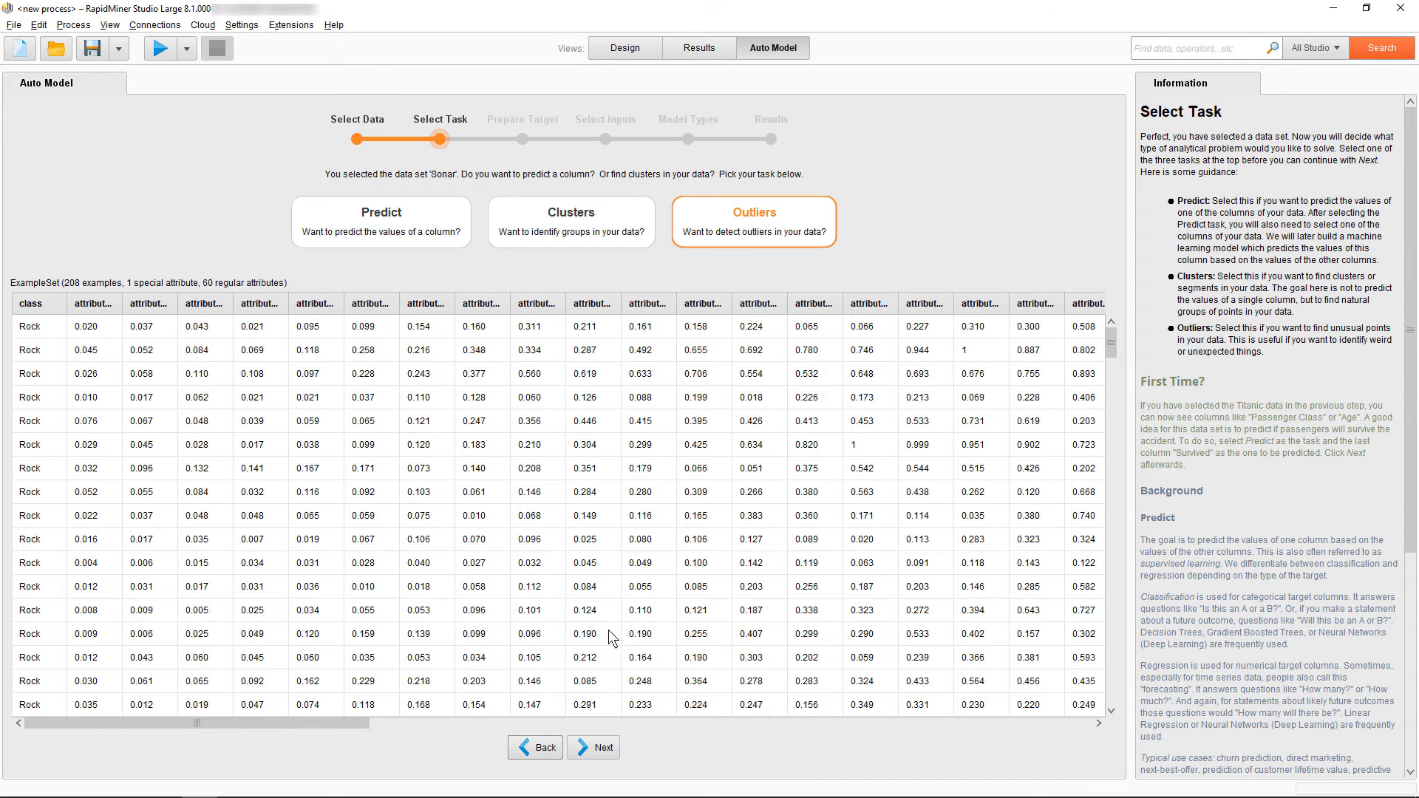
left_click(595, 757)
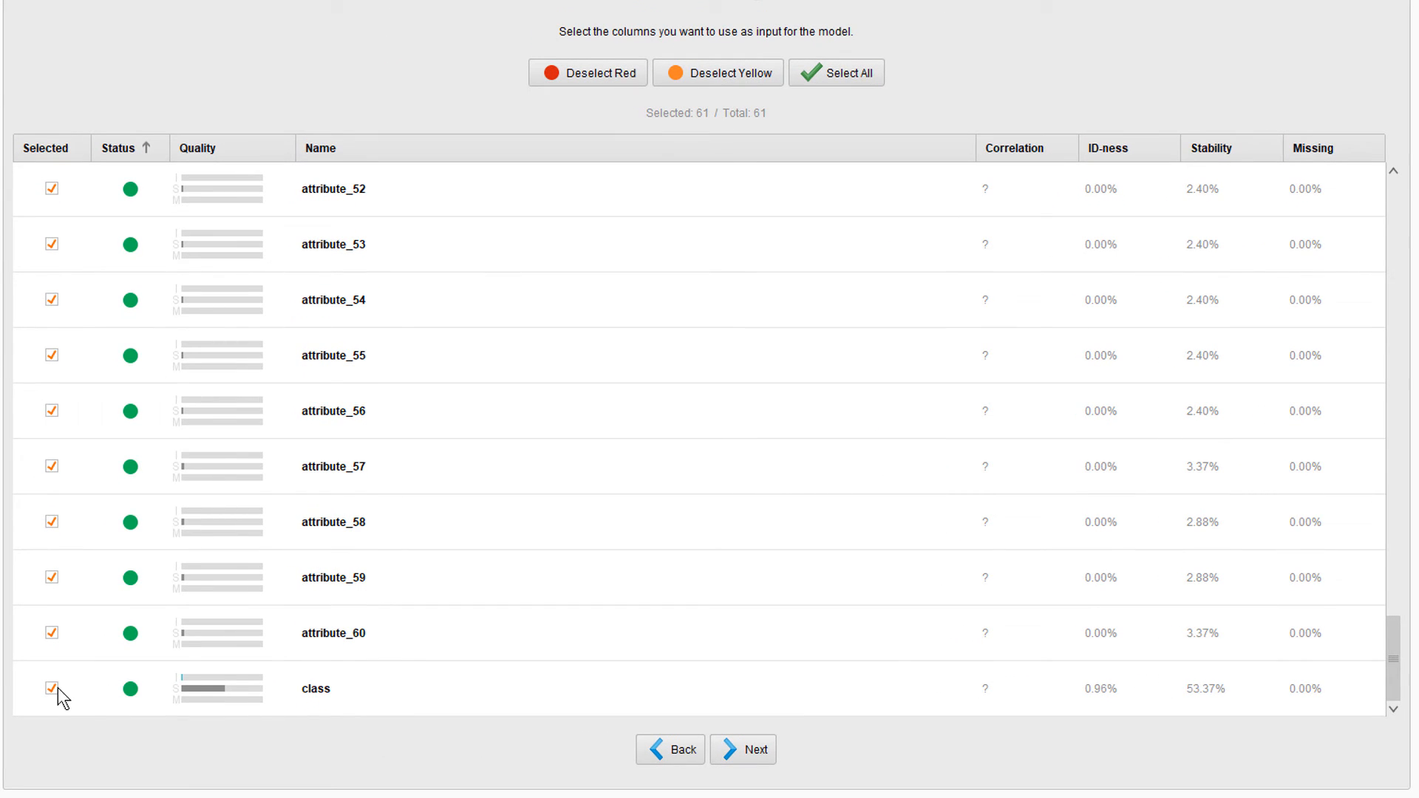
Exclude the class column from the inputs and run both outlier detection methods with the percentage of outliers at 2
left_click(53, 689)
left_click(743, 750)
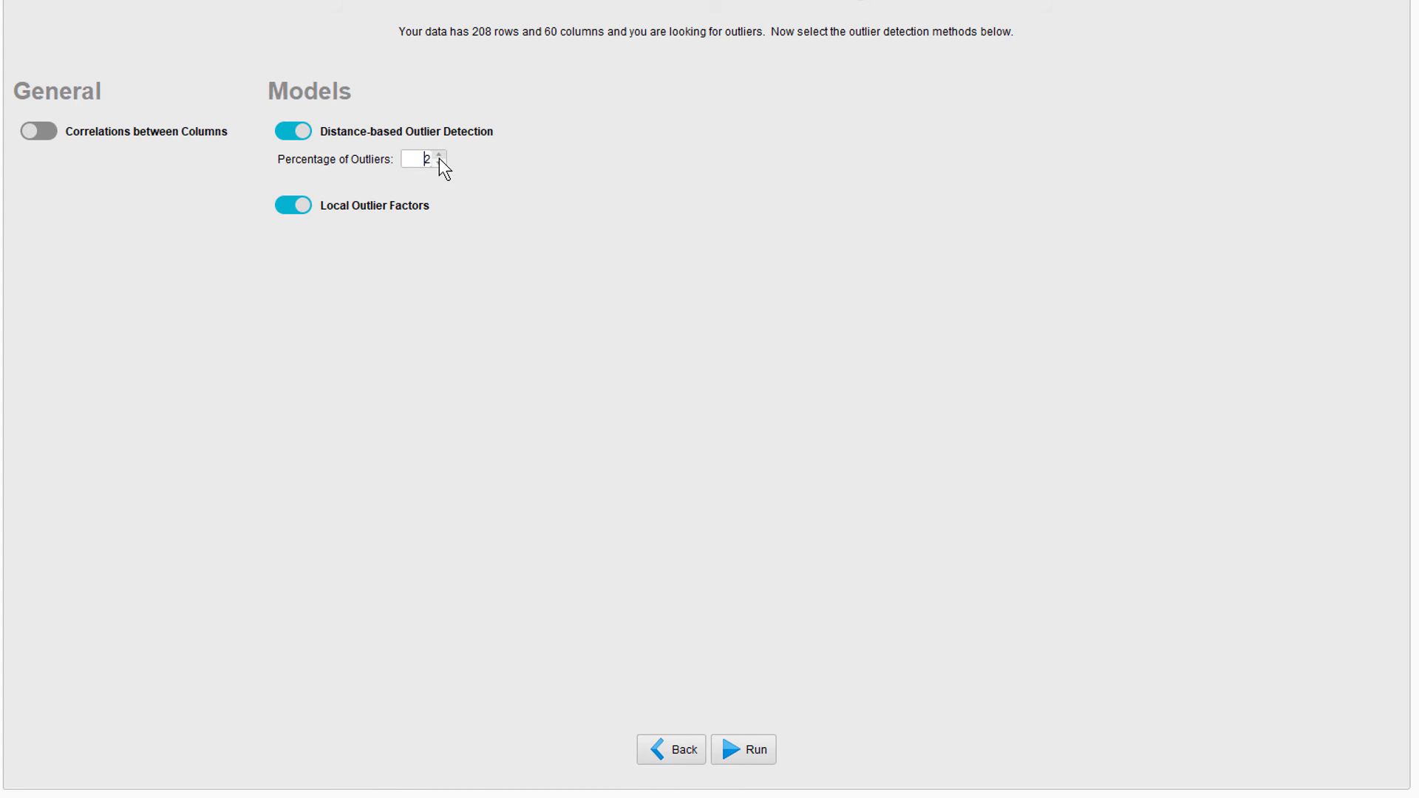
left_click(766, 746)
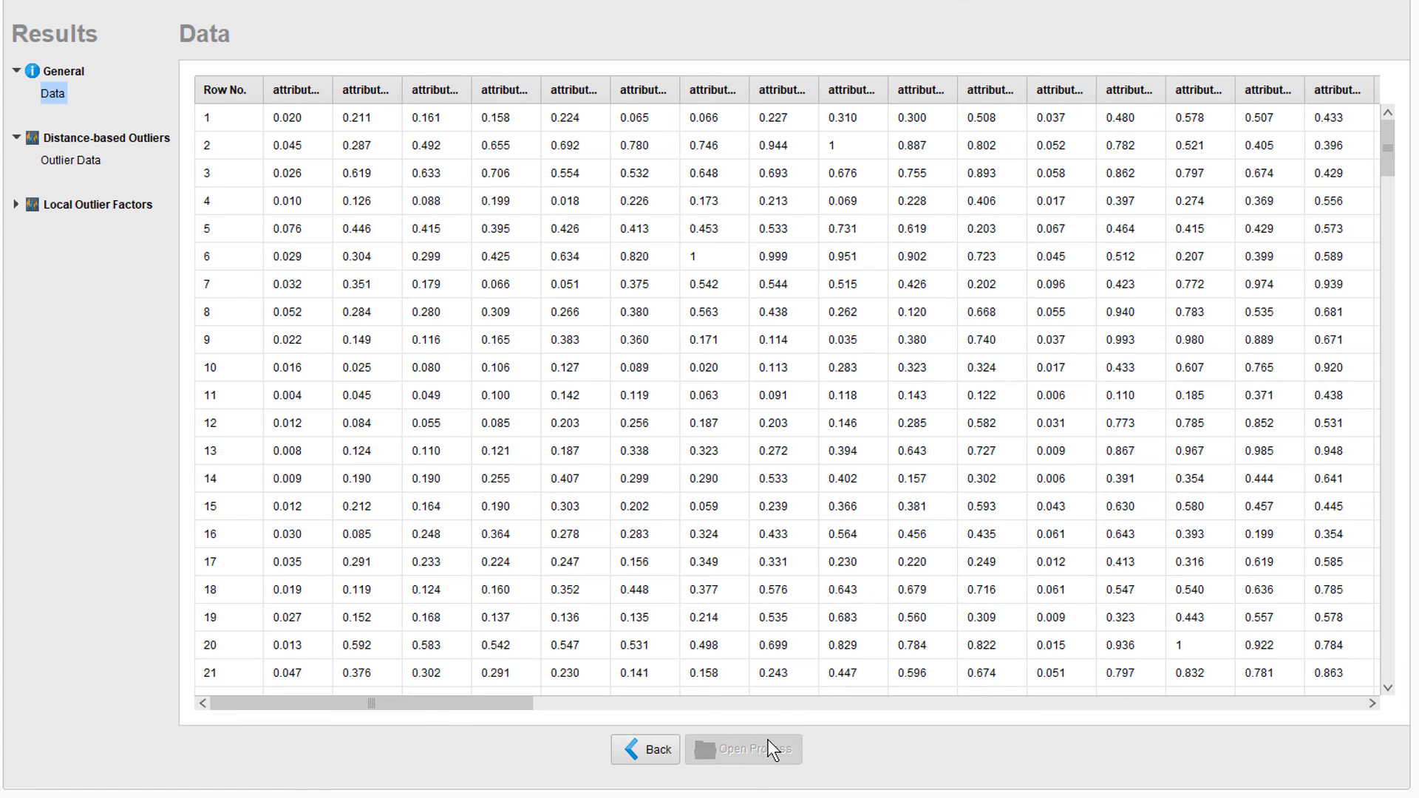
Review the outlier data of the Distance-based Outliers and Local Outlier Factors results
left_click(71, 159)
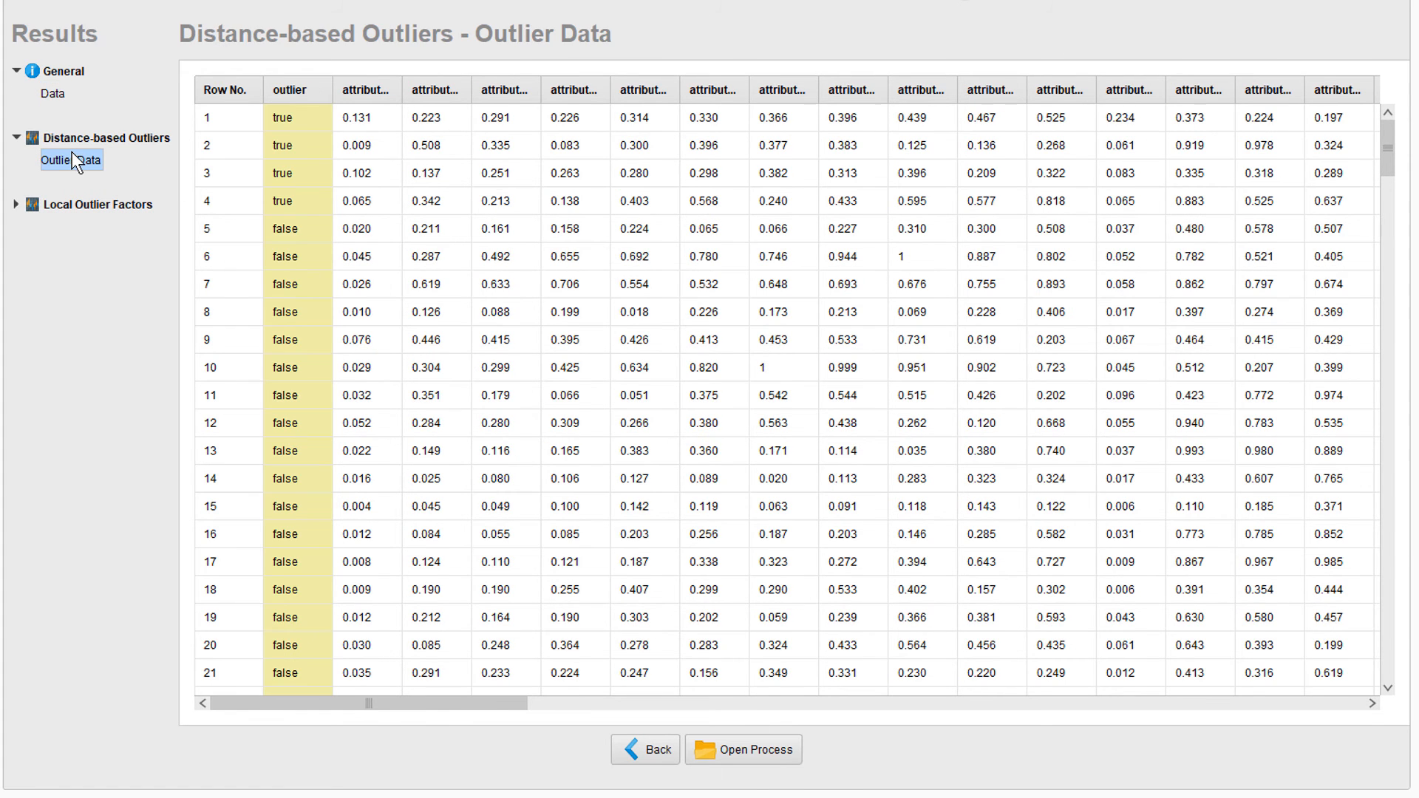
left_click(15, 204)
left_click(56, 229)
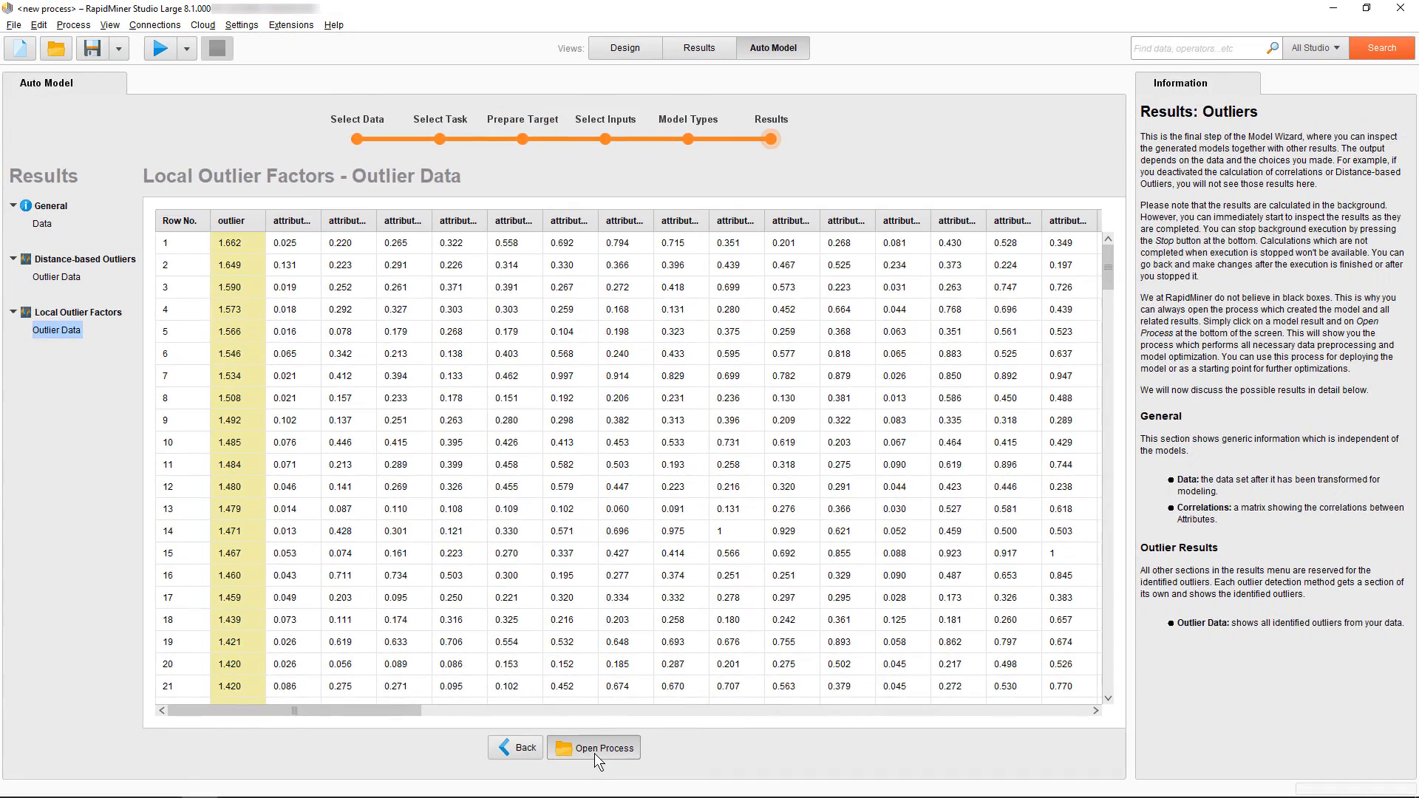
Open the process behind the Local Outlier Factors result in the Design view
left_click(594, 749)
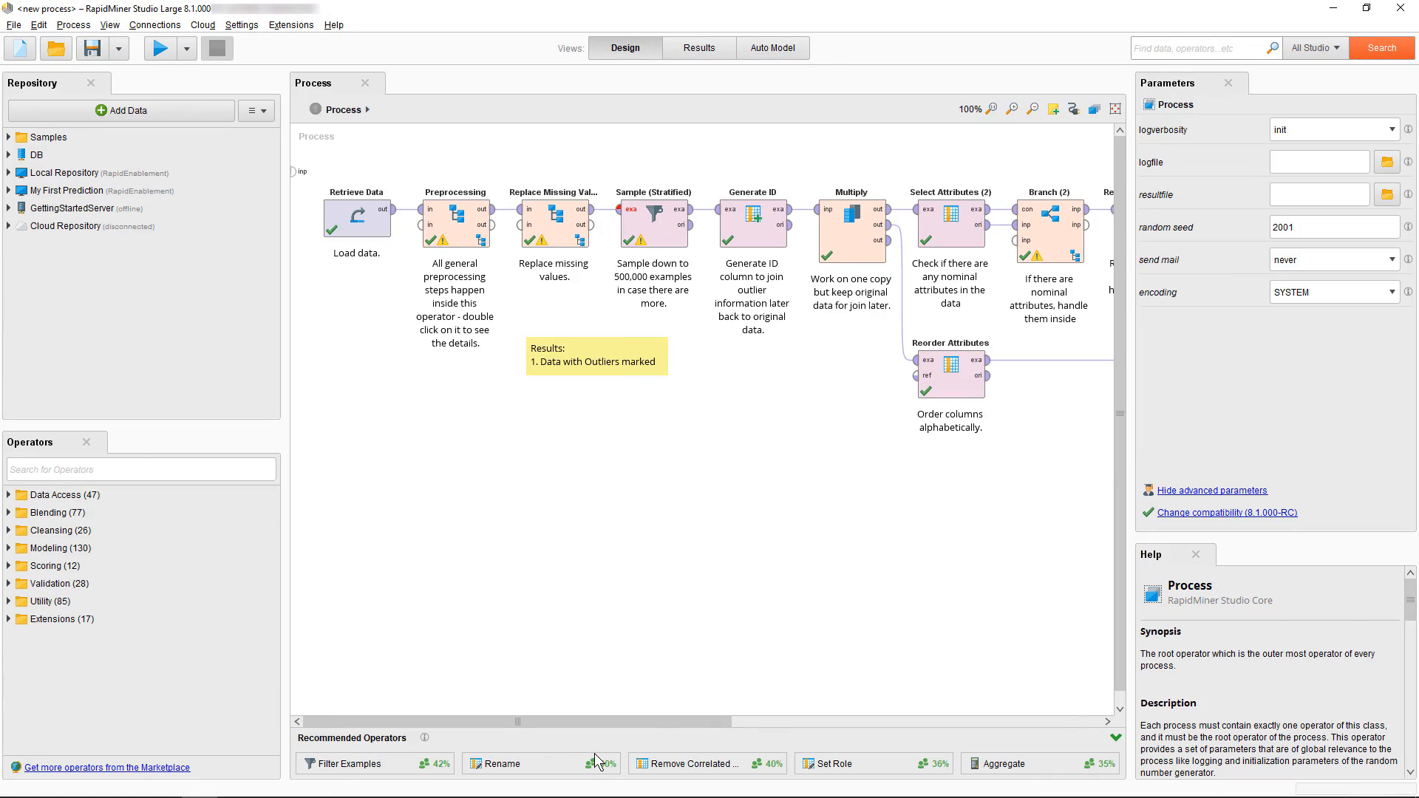
left_click_drag(652, 720, 635, 759)
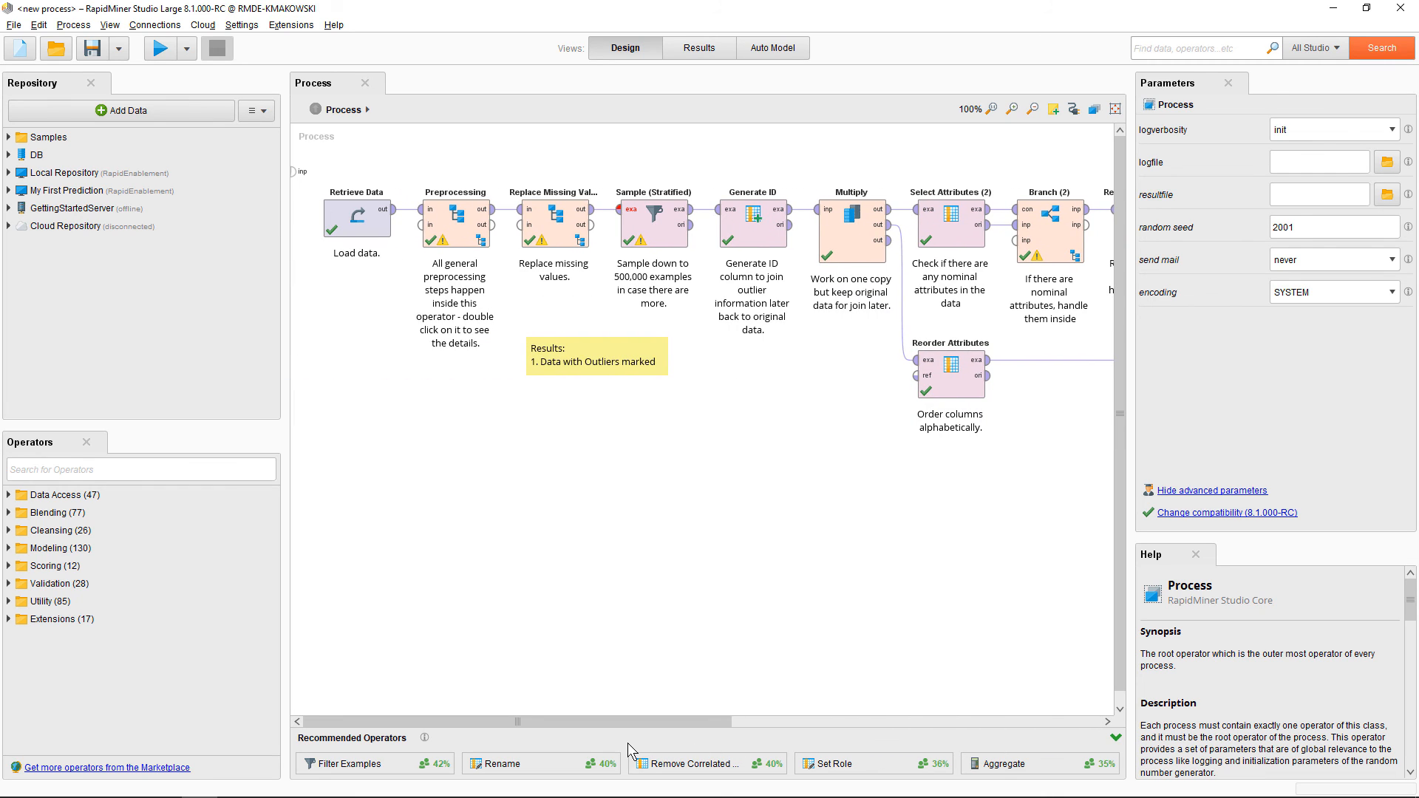